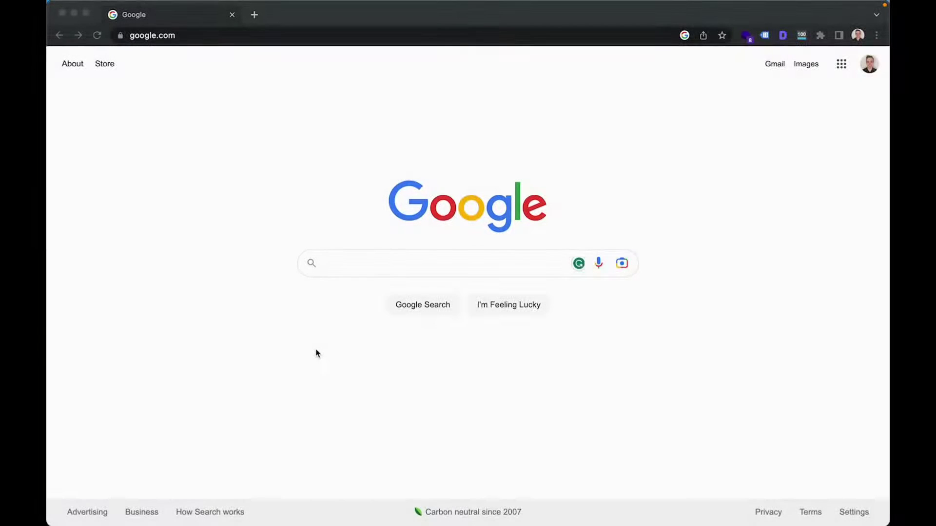
# Step: Search Google for 'Google Analytics', correcting the typo, to reach the Zima Media Demo Analytics home
pyautogui.click(361, 267)
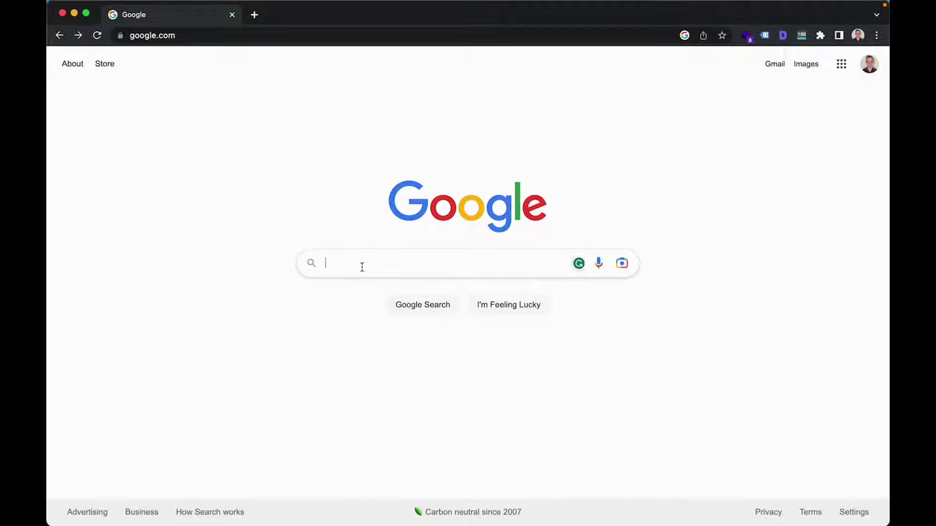
pyautogui.write('Goo')
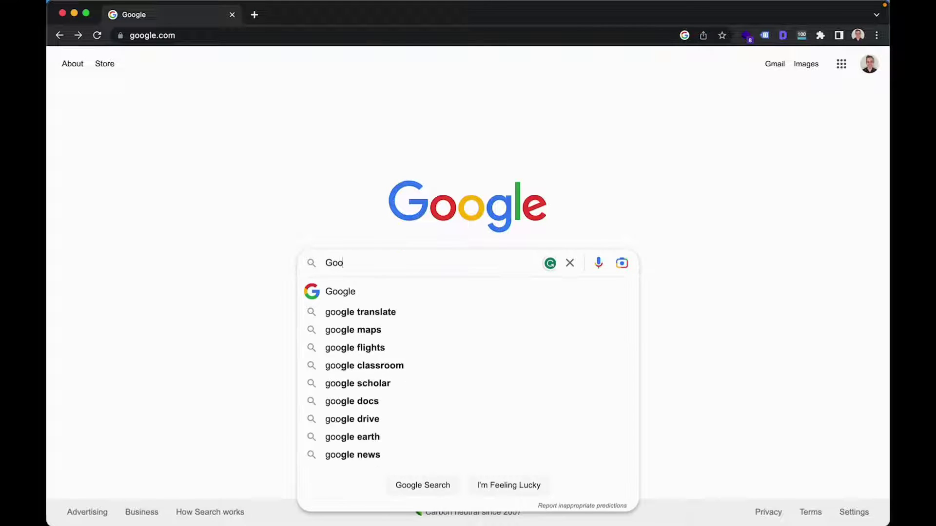
pyautogui.write('gle Anal')
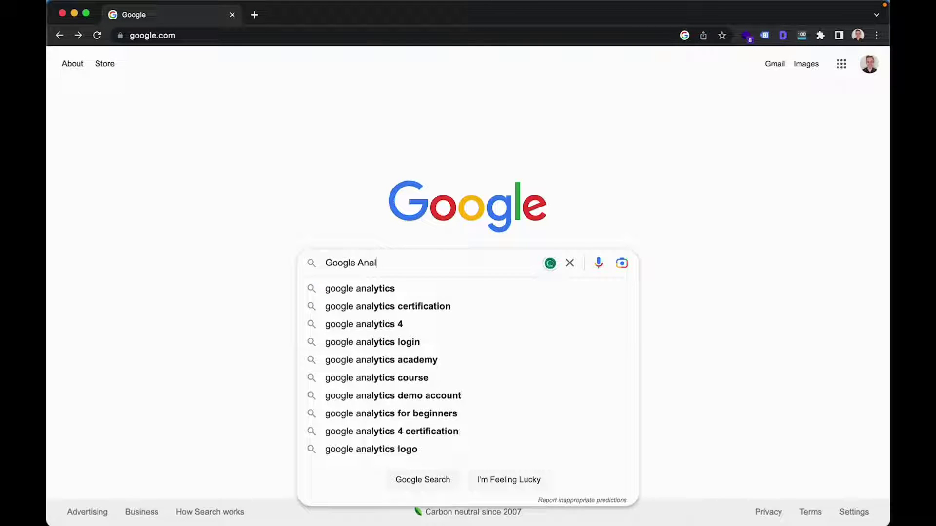
pyautogui.write('ytivc')
pyautogui.press('BackSpace')
pyautogui.press('BackSpace')
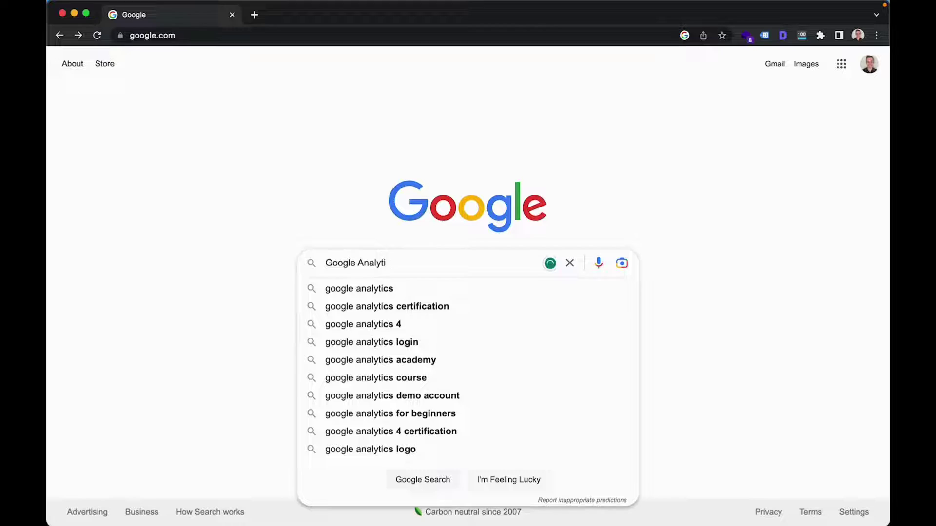
pyautogui.write('cs')
pyautogui.press('Return')
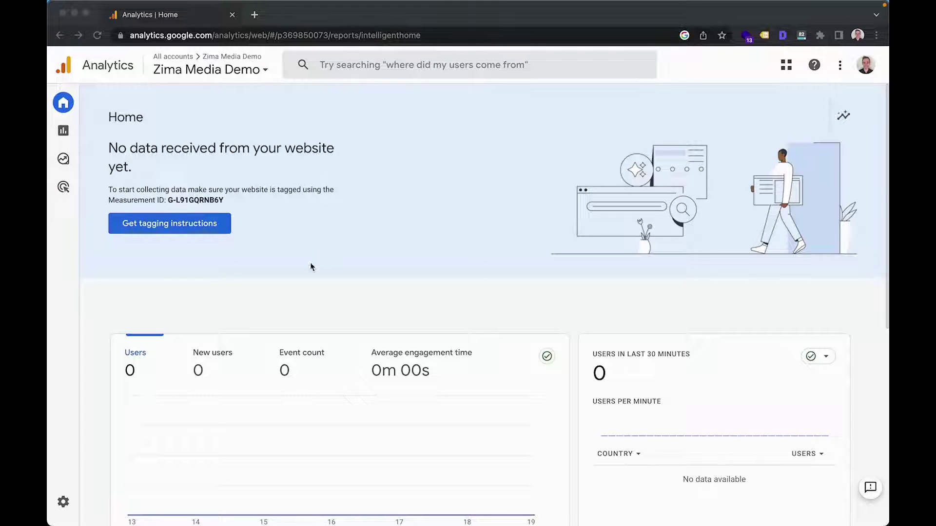
# Step: Expand the left navigation and go to the Admin settings
pyautogui.click(66, 505)
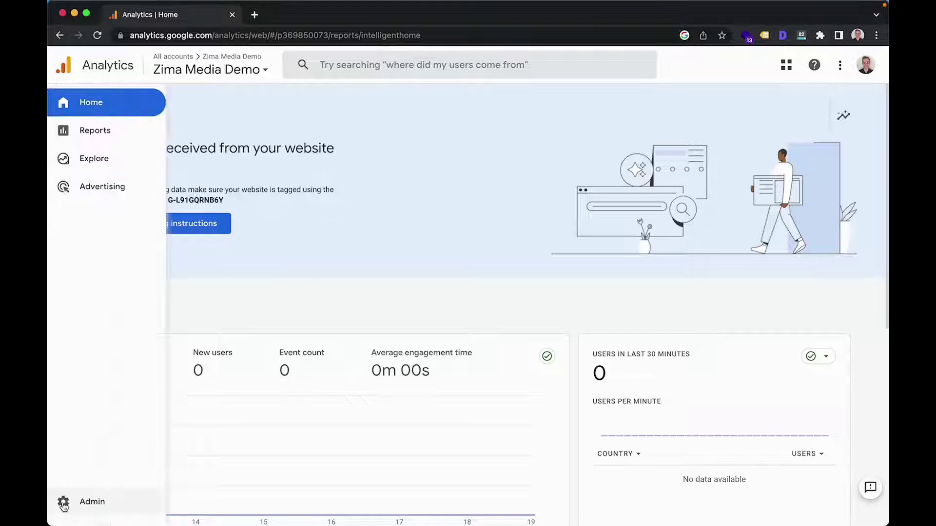
pyautogui.click(83, 505)
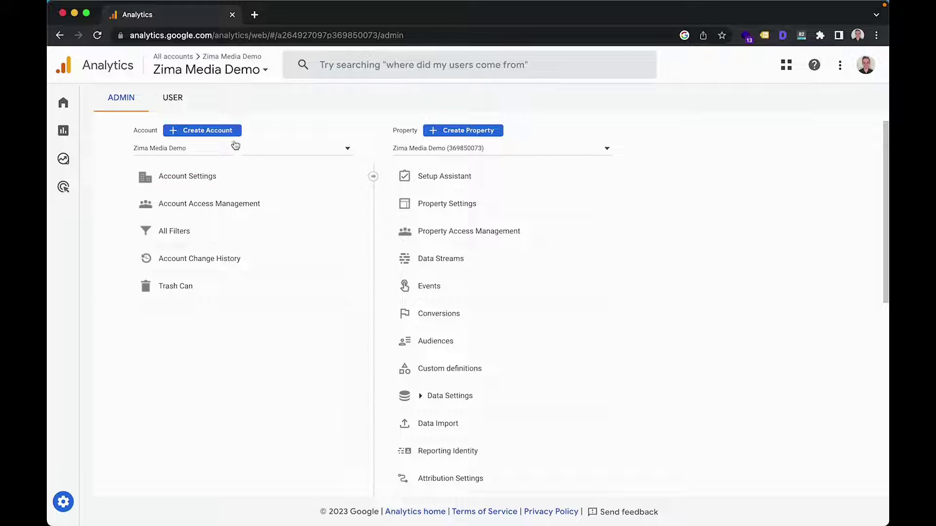
# Step: Create an account named 'Zima Media Demo' with Google products & services data sharing enabled
pyautogui.click(213, 132)
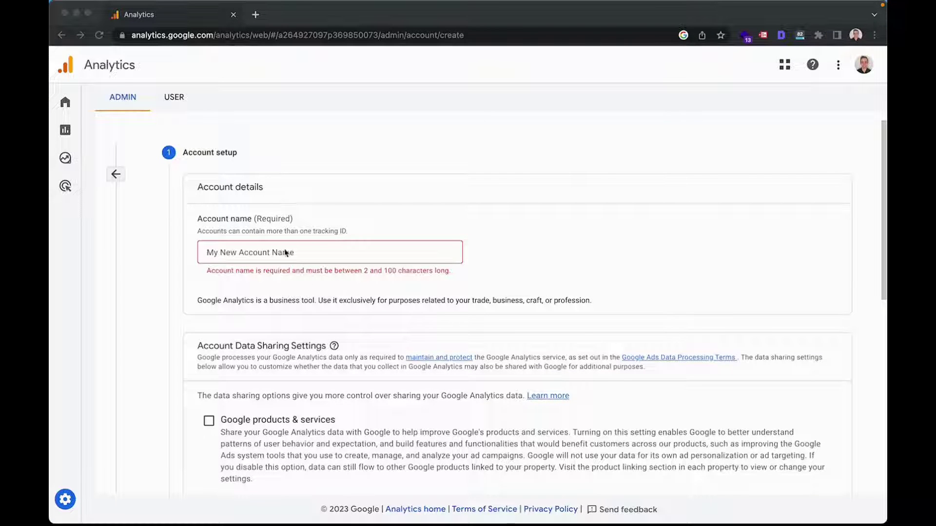
pyautogui.click(283, 253)
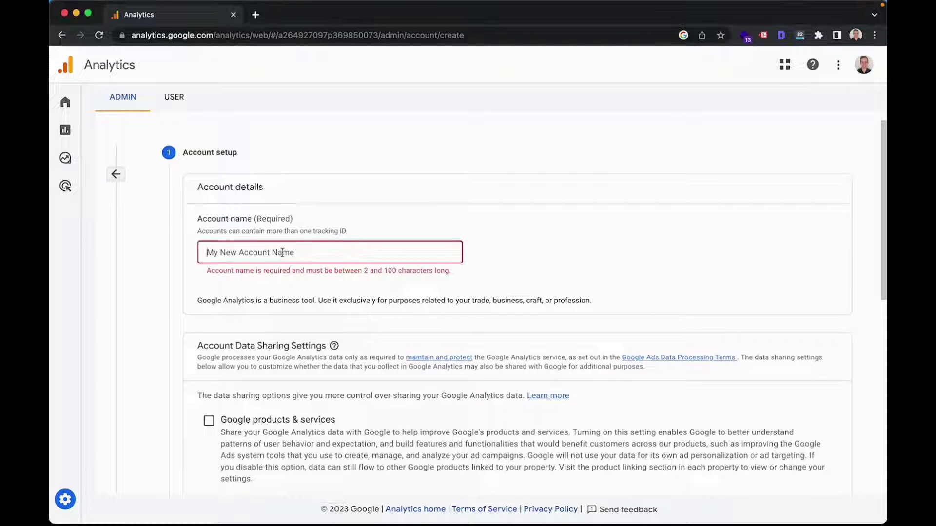
pyautogui.write('Zima Me')
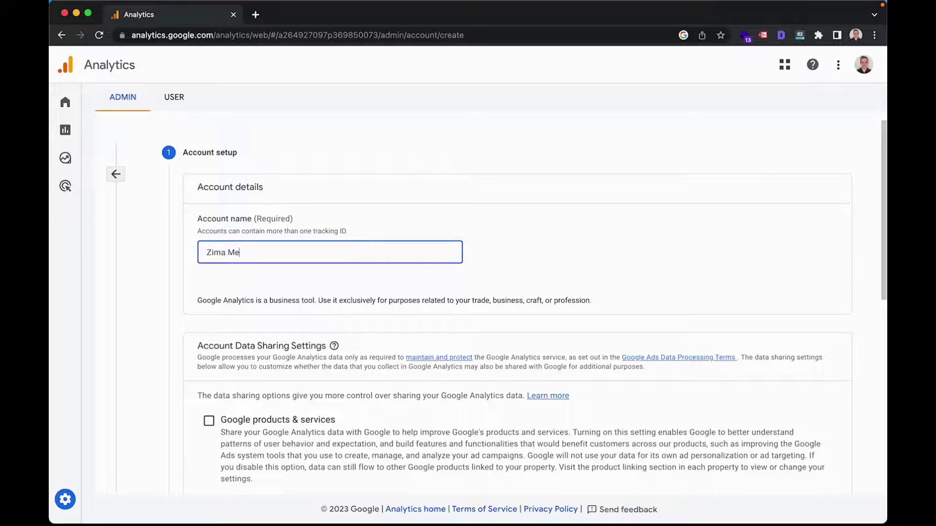
pyautogui.write('dia Demo')
pyautogui.scroll(-1, 244, 317)
pyautogui.click(209, 378)
pyautogui.scroll(-4, 314, 359)
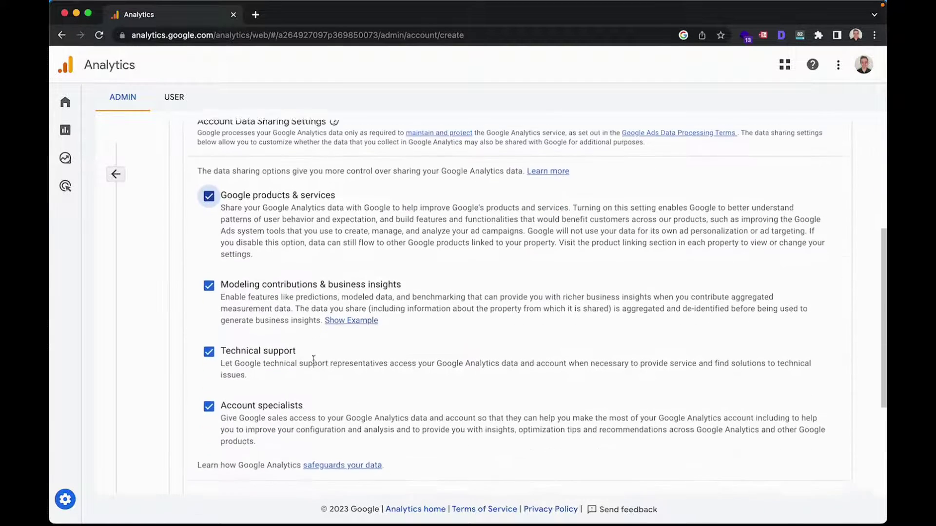
pyautogui.scroll(-3, 314, 360)
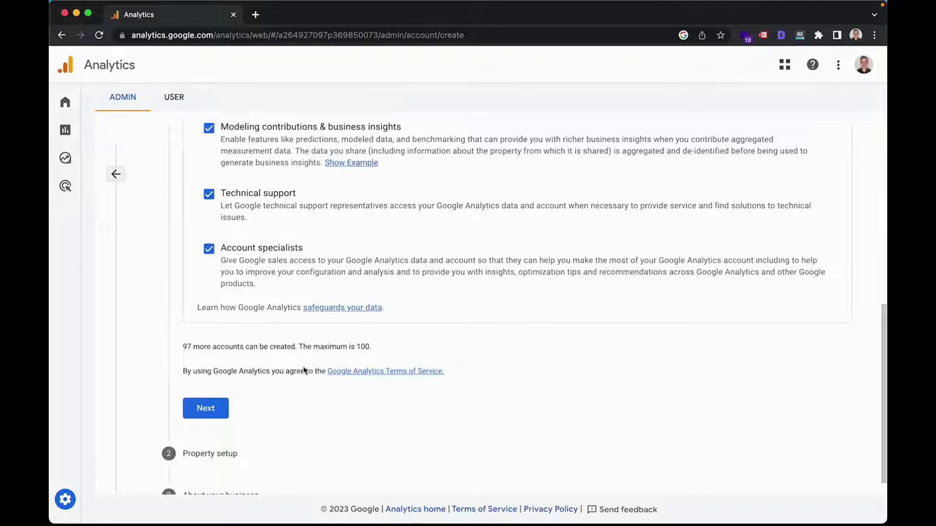
pyautogui.scroll(1, 304, 366)
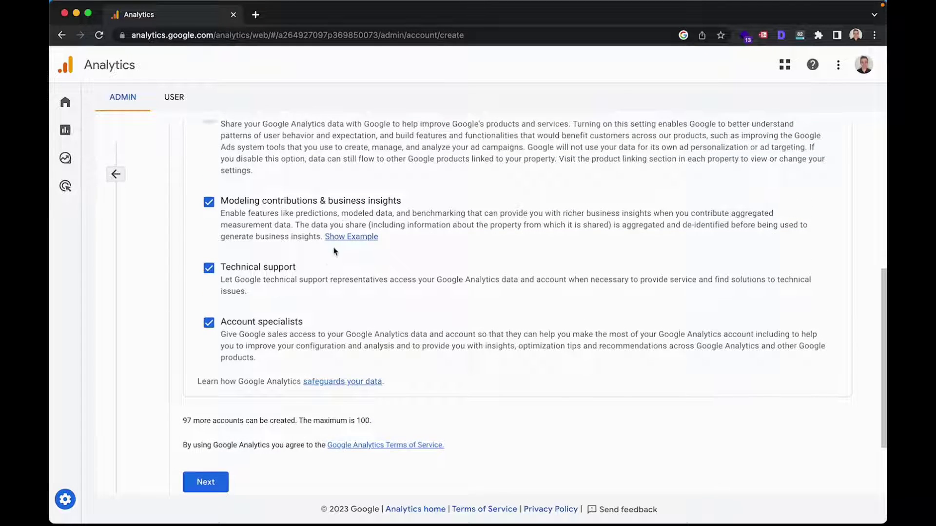
pyautogui.scroll(-2, 262, 343)
# Step: Name the property 'Zima Media Demo', set its time zone to Chicago Time, and show advanced options
pyautogui.click(205, 386)
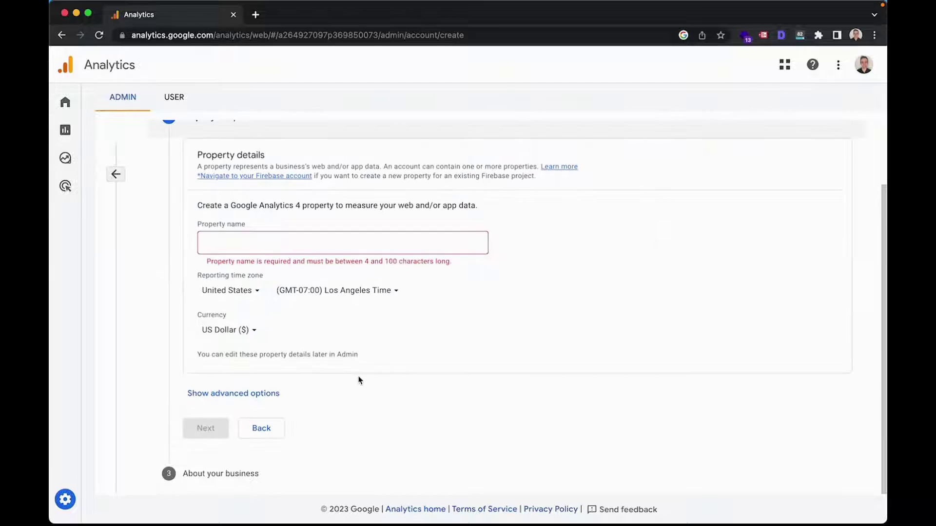
pyautogui.click(235, 239)
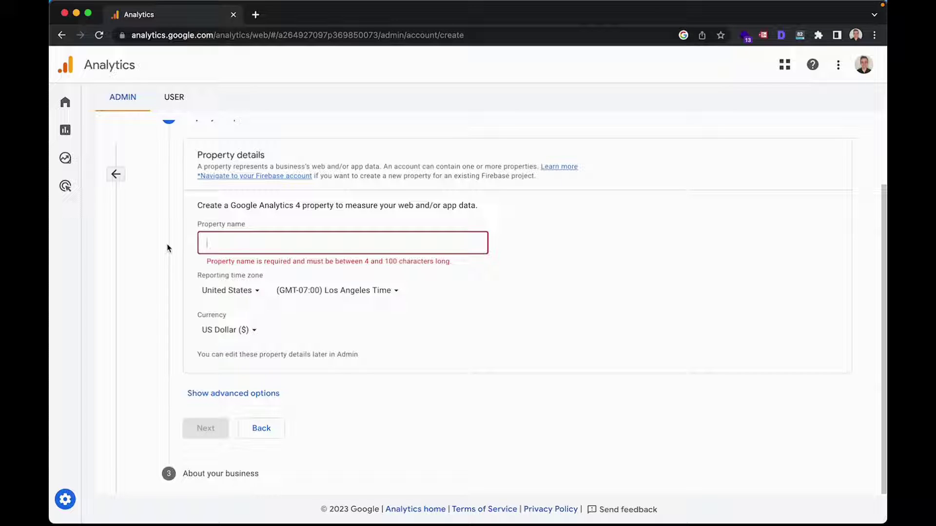
pyautogui.write('Zima Media ')
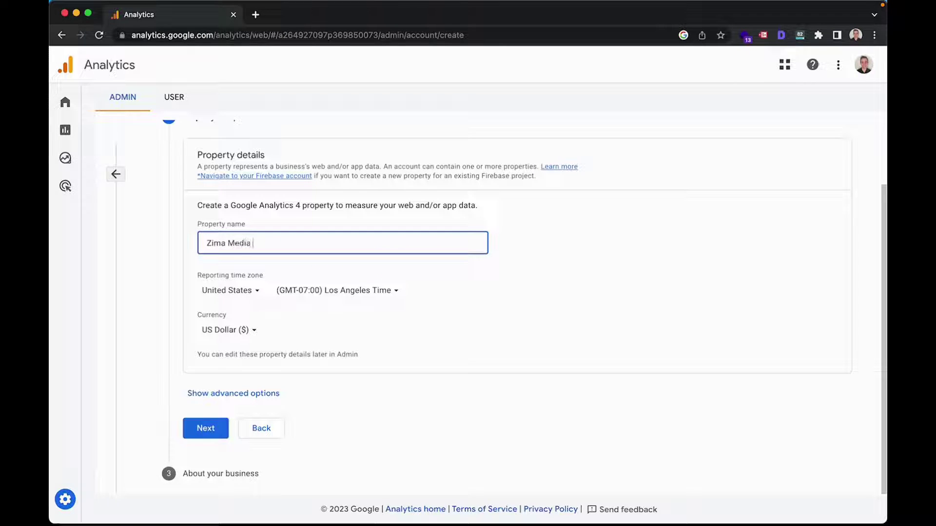
pyautogui.write('Demo')
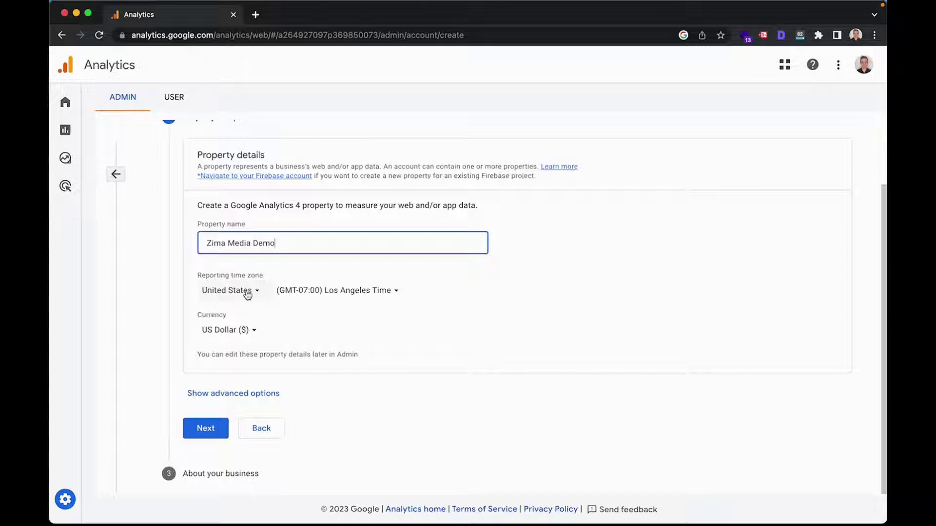
pyautogui.click(394, 293)
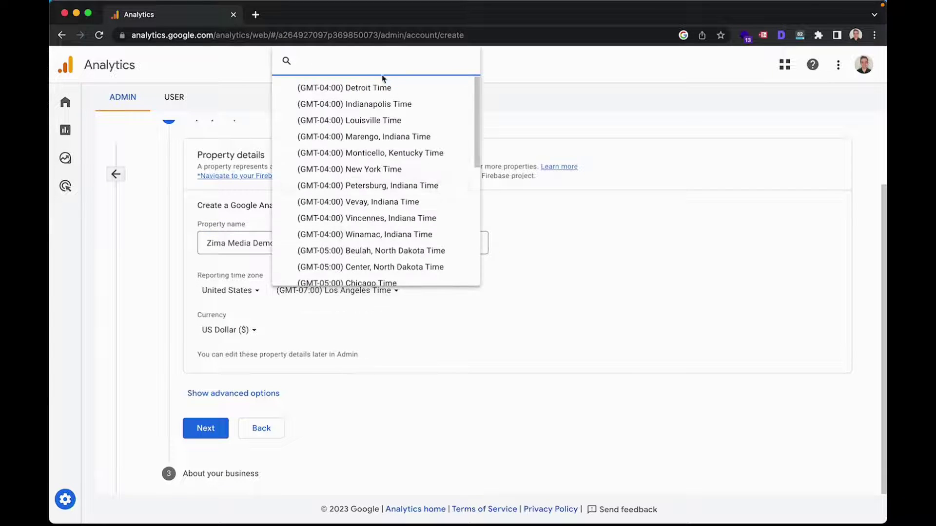
pyautogui.write('chicago')
pyautogui.click(333, 273)
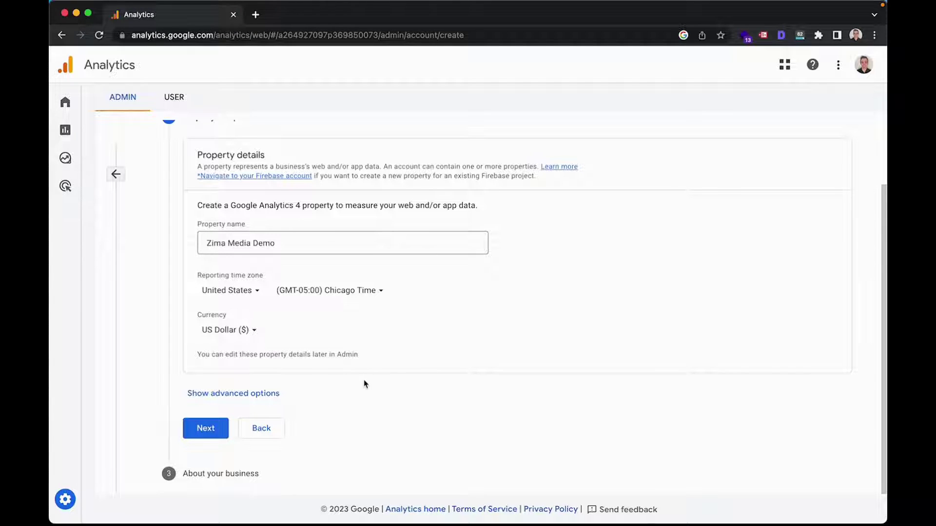
pyautogui.click(234, 394)
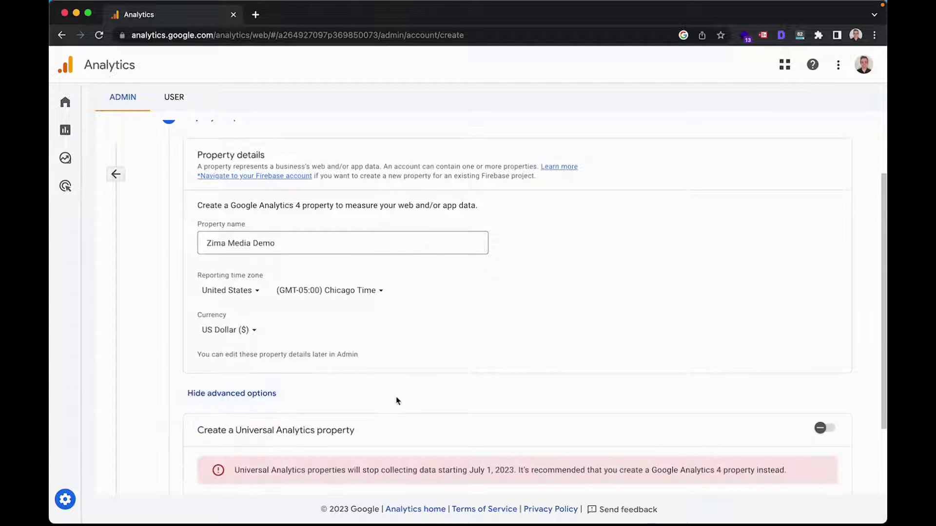
pyautogui.scroll(-2, 370, 390)
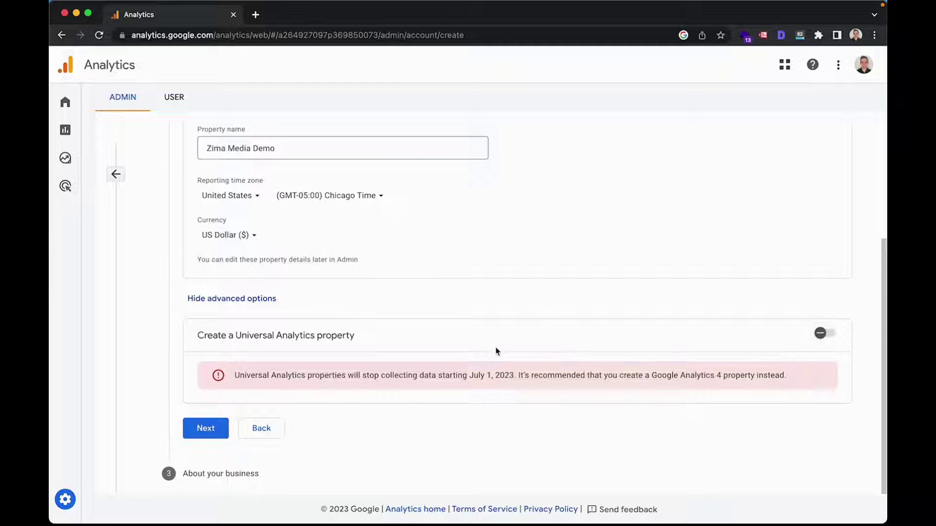
# Step: Set the industry to Other Business Activity and business size to Small (1 to 10 employees)
pyautogui.click(206, 429)
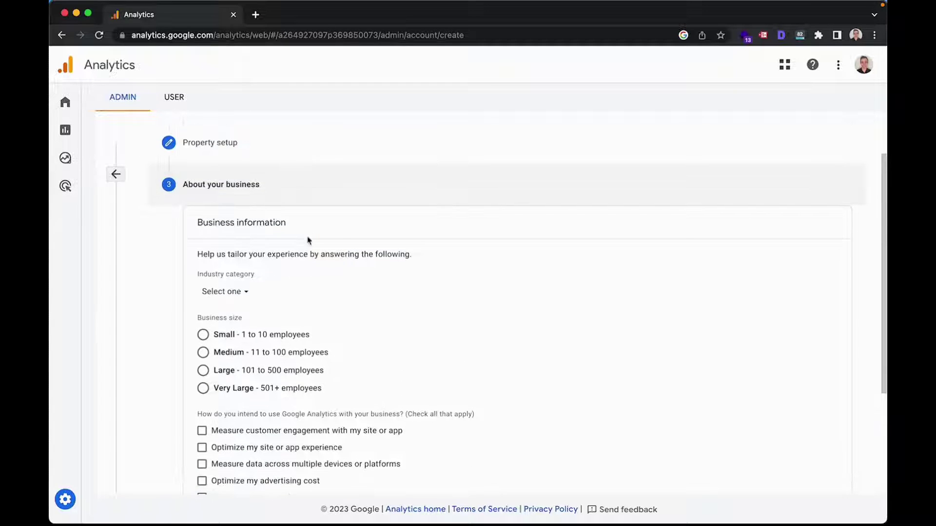
pyautogui.scroll(-3, 500, 292)
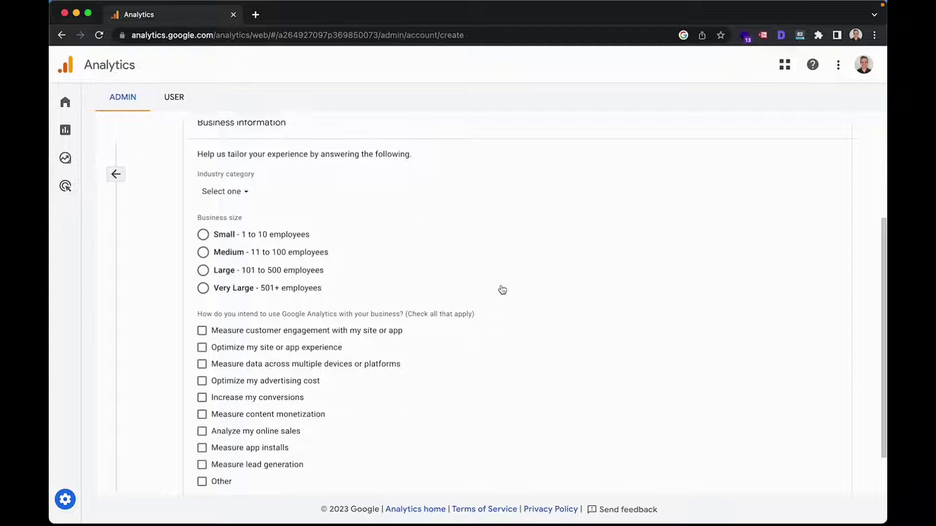
pyautogui.scroll(1, 536, 315)
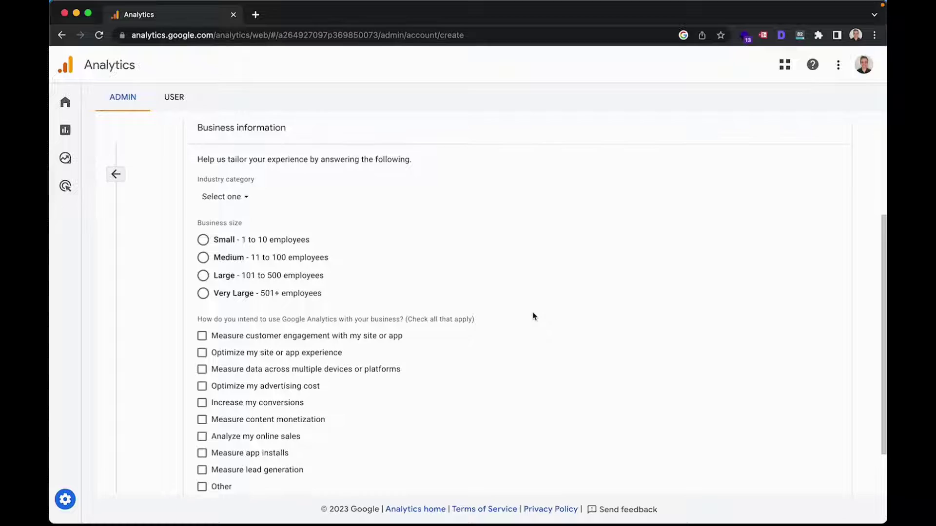
pyautogui.scroll(-2, 533, 316)
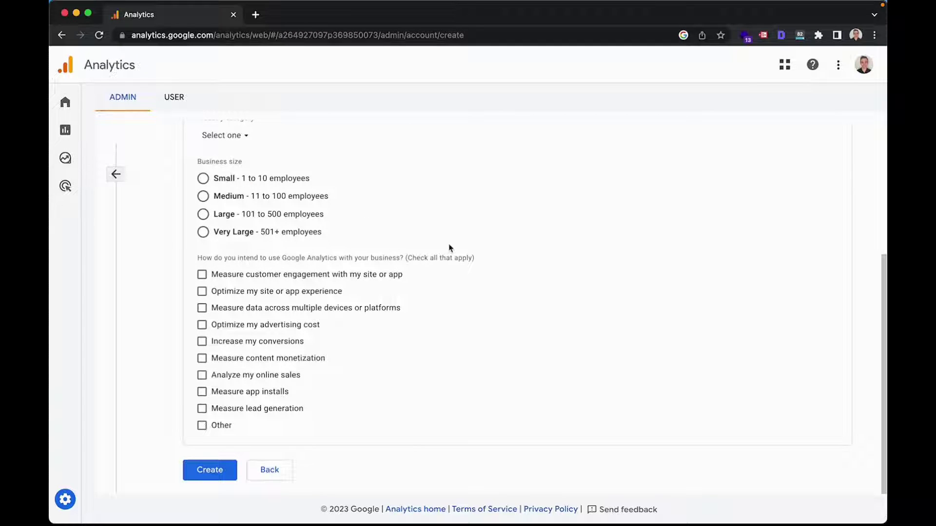
pyautogui.scroll(2, 398, 237)
pyautogui.click(244, 215)
pyautogui.scroll(-5, 264, 371)
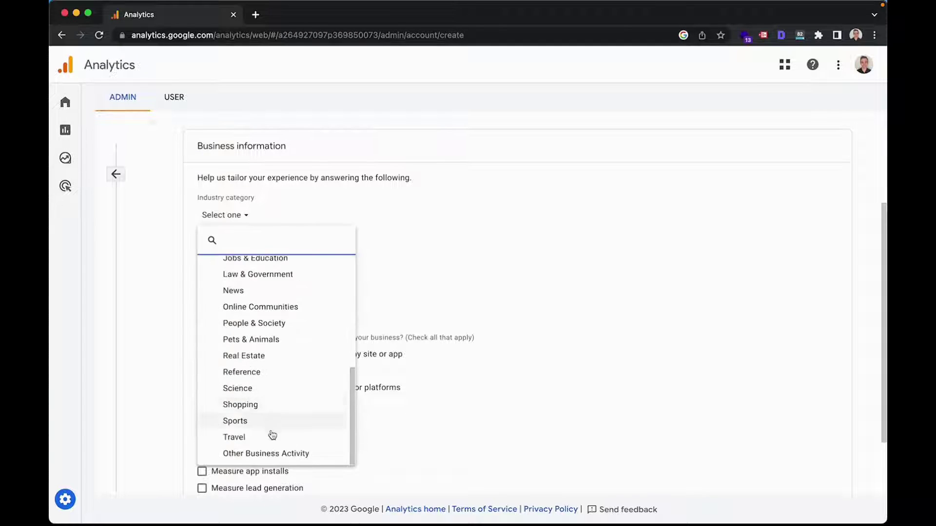
pyautogui.click(272, 444)
pyautogui.click(203, 257)
# Step: Tick six intended uses, including Increase my conversions and Measure lead generation, and submit
pyautogui.scroll(-2, 272, 293)
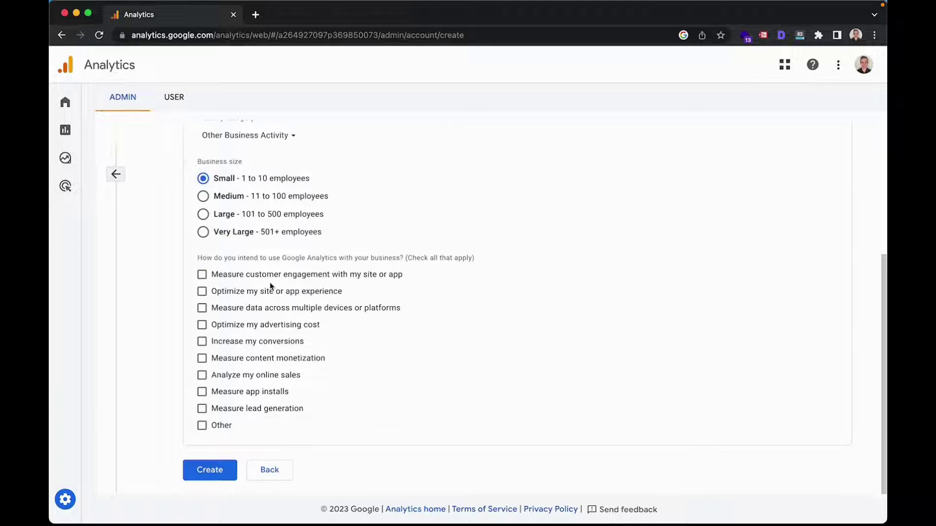
pyautogui.click(202, 275)
pyautogui.click(201, 291)
pyautogui.click(201, 308)
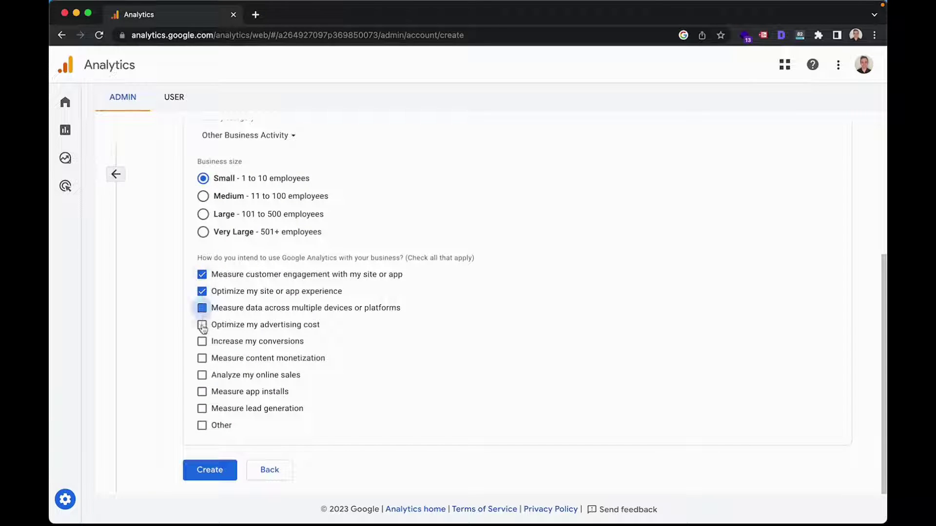
pyautogui.click(202, 325)
pyautogui.click(202, 341)
pyautogui.click(202, 409)
pyautogui.scroll(1, 220, 419)
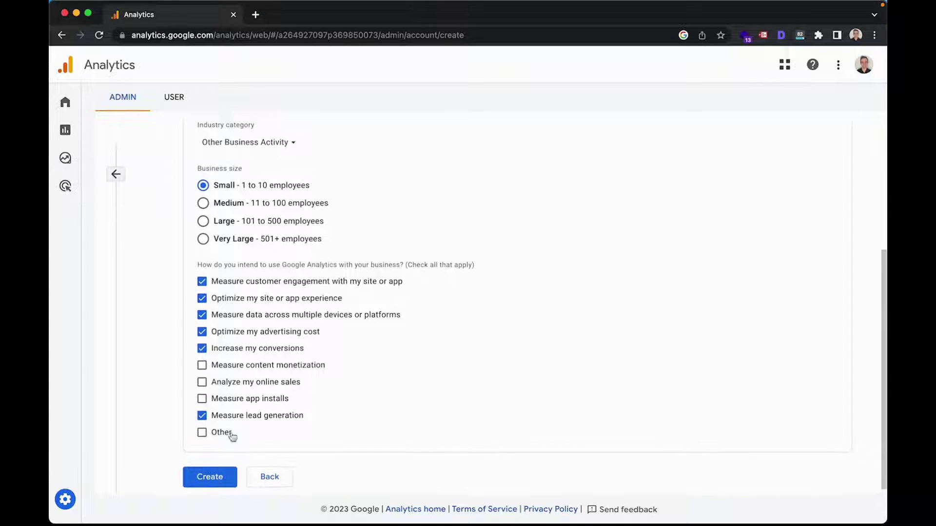
pyautogui.click(210, 477)
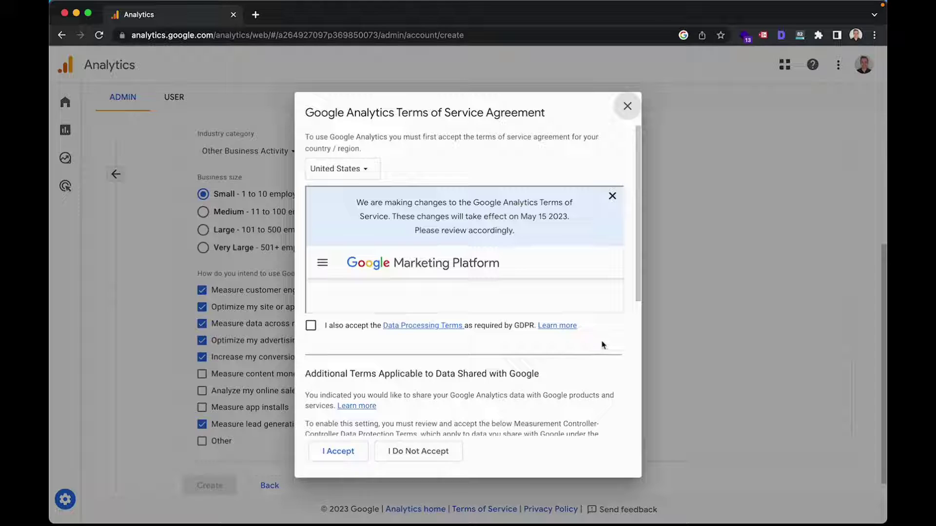
# Step: Accept the GDPR Data Processing Terms and Controller-Controller terms to create the account
pyautogui.click(310, 325)
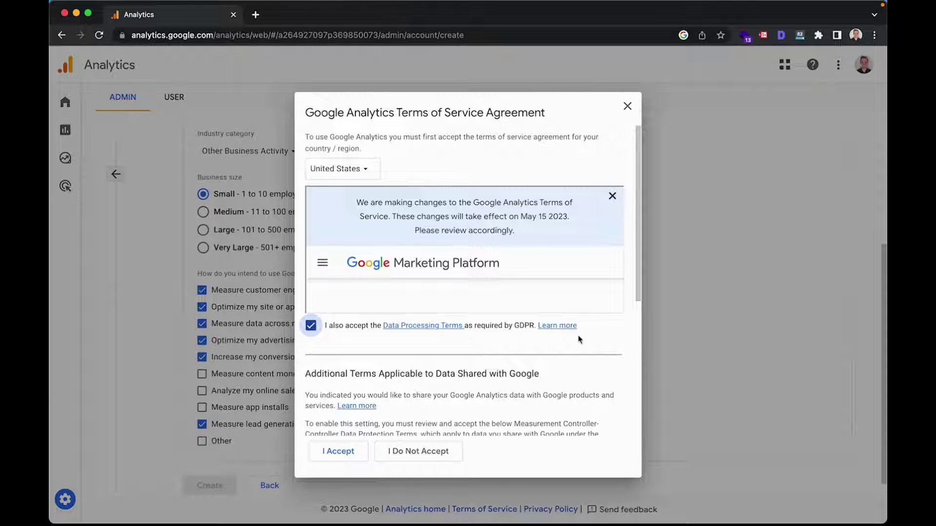
pyautogui.scroll(-5, 585, 344)
pyautogui.click(311, 411)
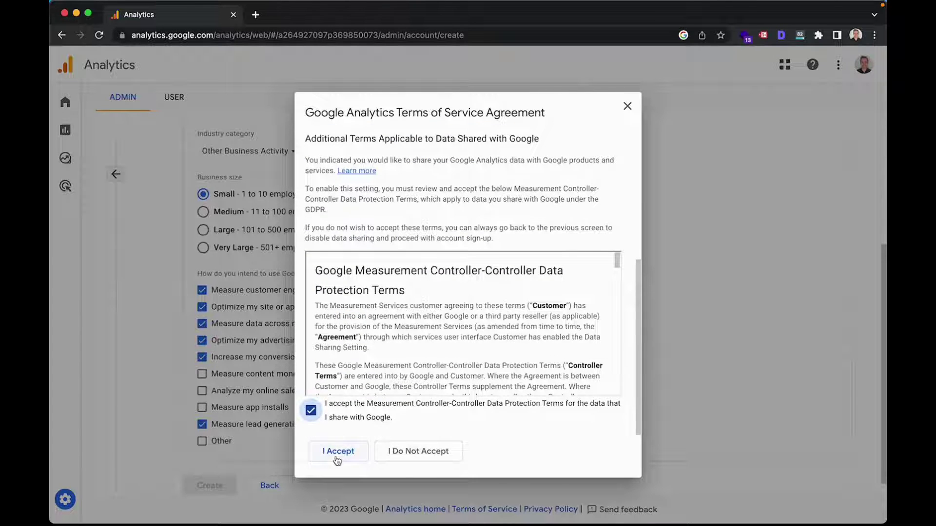
pyautogui.click(339, 452)
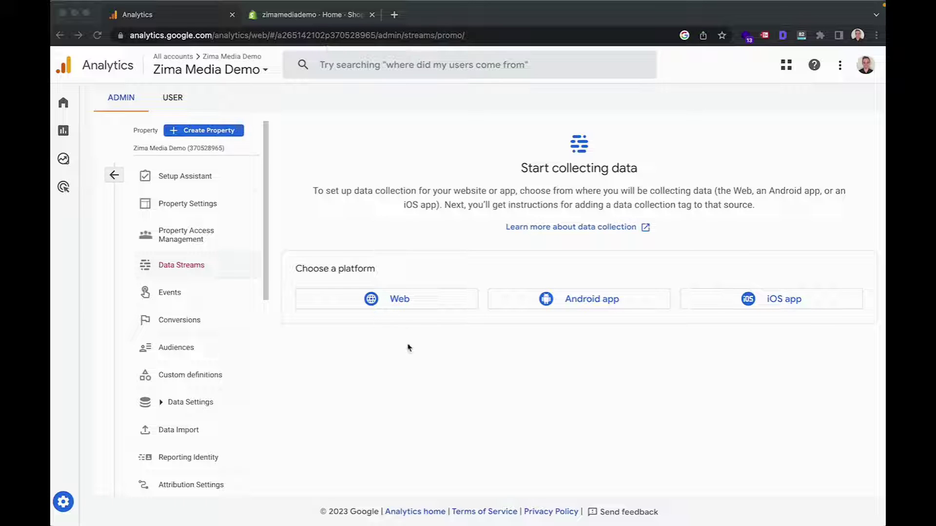
# Step: Fill in a Web stream with URL zimamediademo.myshopify.com/ and stream name 'Zima Media Demo'
pyautogui.click(405, 300)
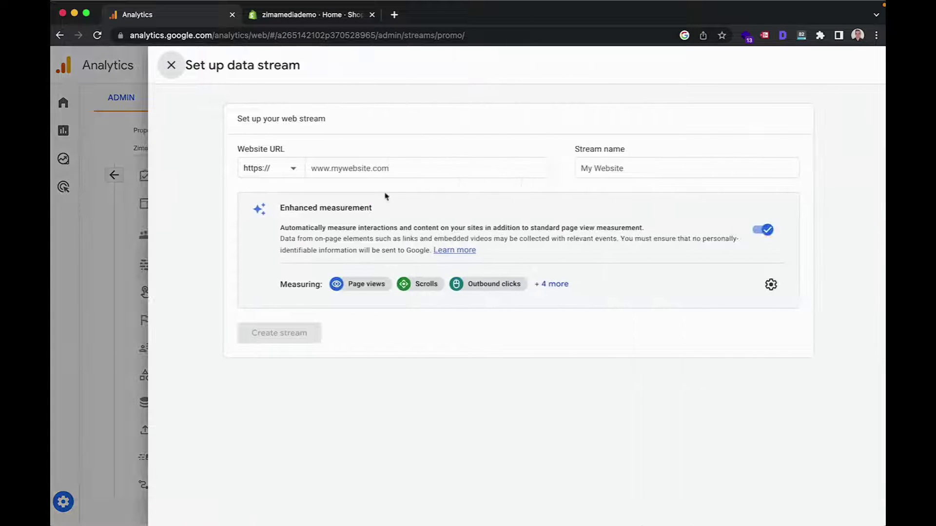
pyautogui.click(378, 167)
pyautogui.write('zimamediademo.myshopify.com/')
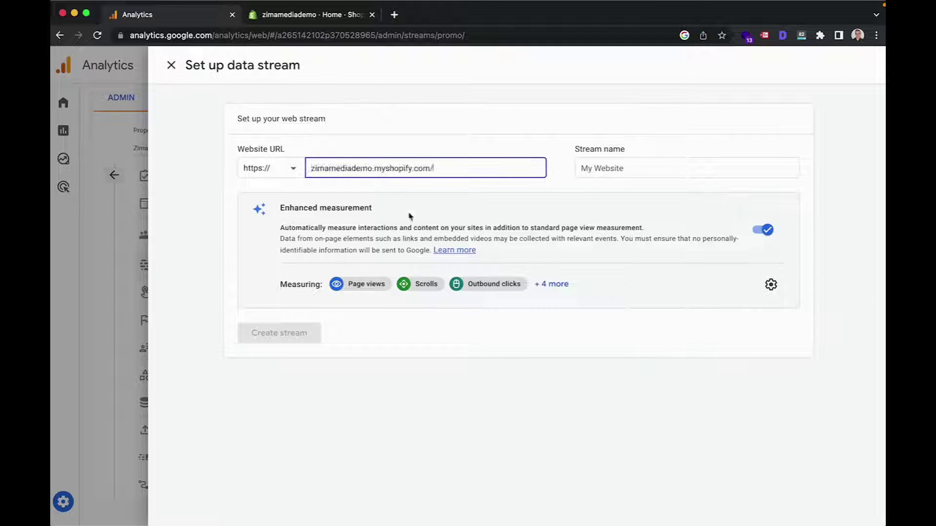
pyautogui.press('Tab')
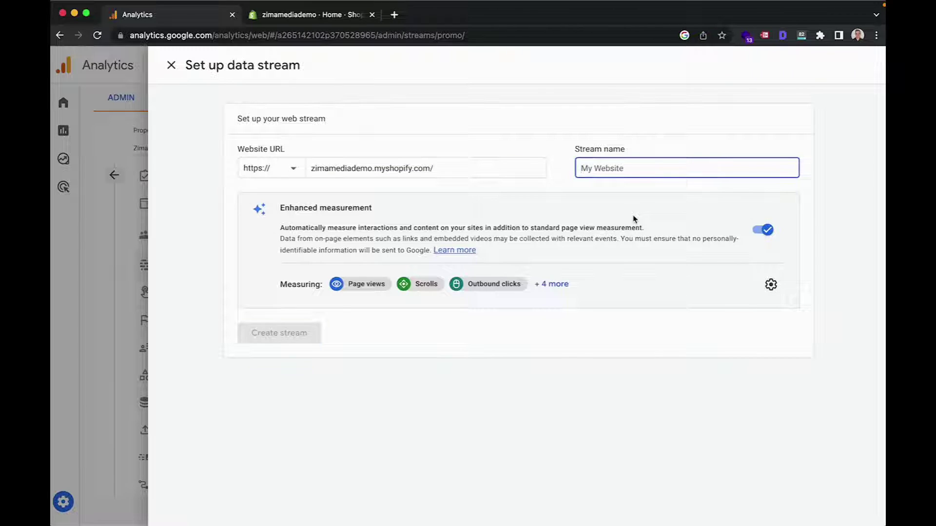
pyautogui.write('Zima Med')
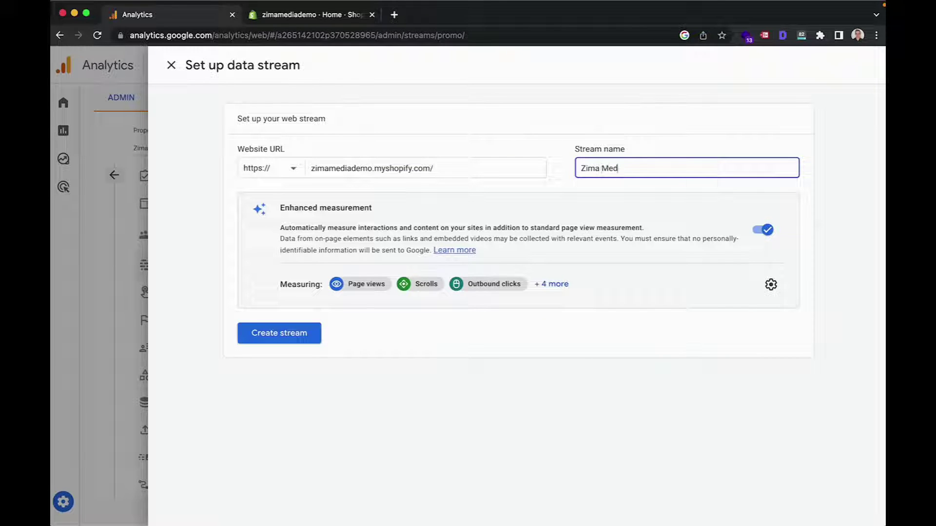
pyautogui.write('ia Demo')
# Step: Create the Zima Media Demo web stream to get its Google tag installation code
pyautogui.click(298, 338)
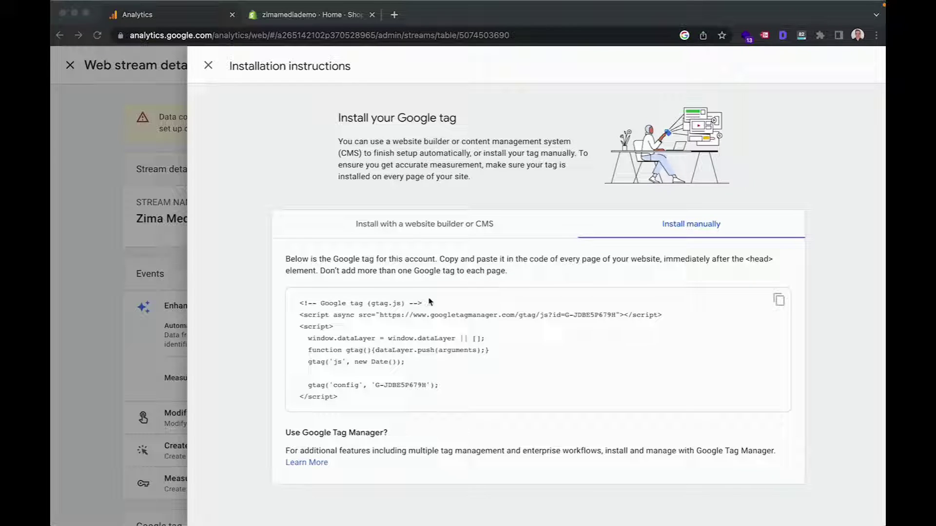
# Step: In the Shopify admin, open the Google channel from the installed Sales channels
pyautogui.click(299, 17)
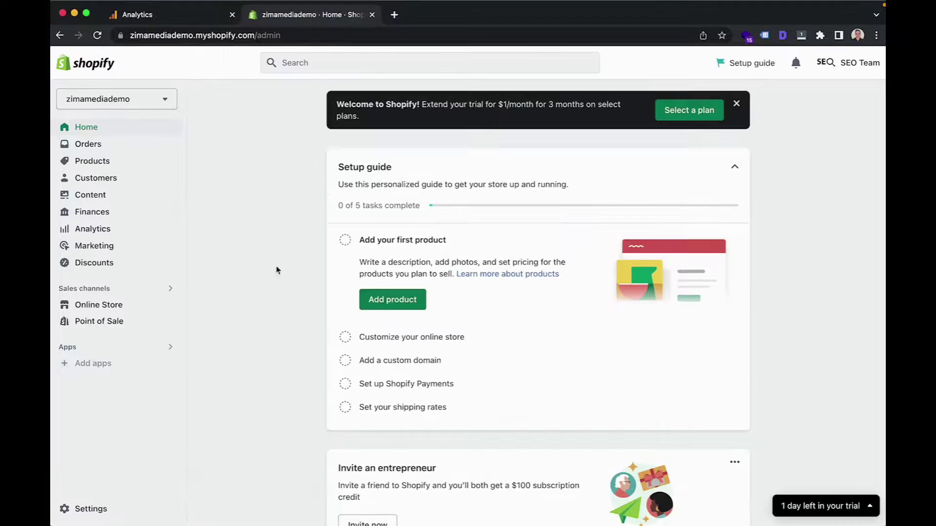
pyautogui.click(102, 288)
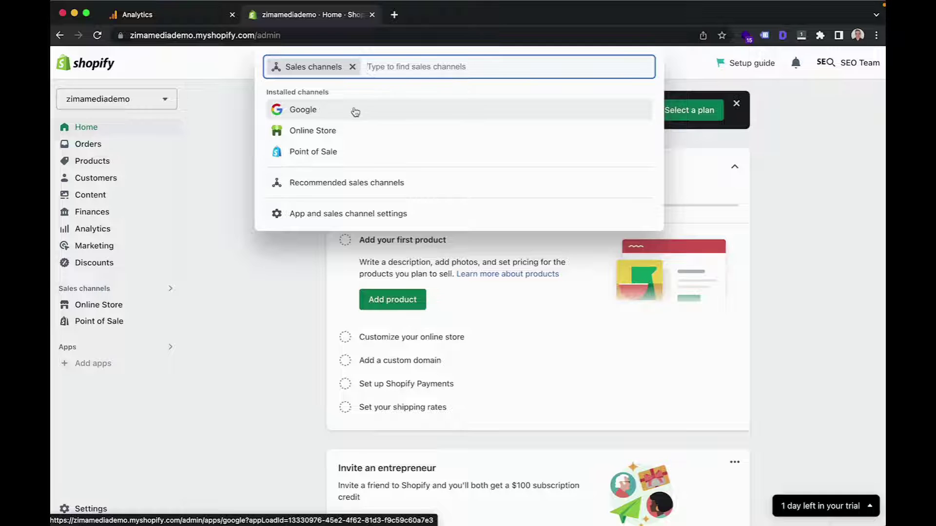
pyautogui.click(330, 114)
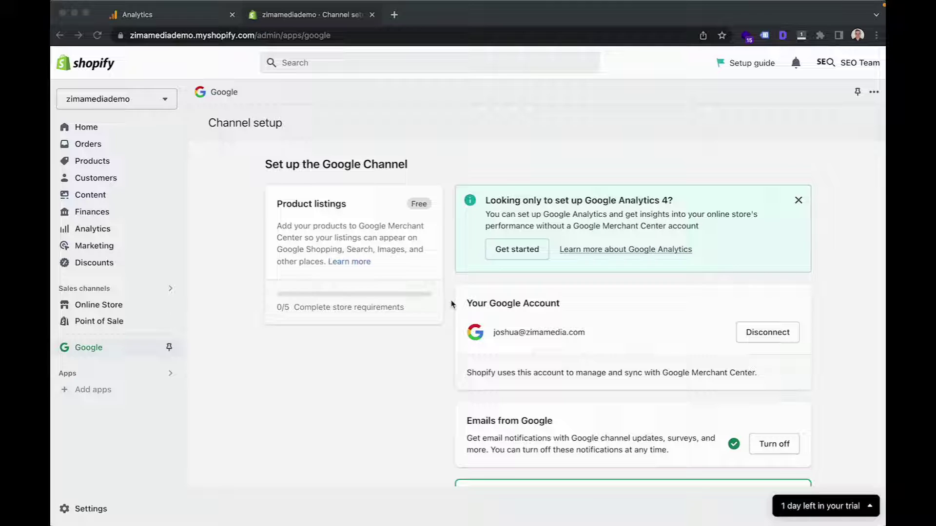
pyautogui.scroll(-1, 451, 304)
pyautogui.scroll(1, 451, 303)
# Step: Connect the store to GA4 property G-JDBE5P679H with Google emails off, then return to Analytics
pyautogui.click(510, 251)
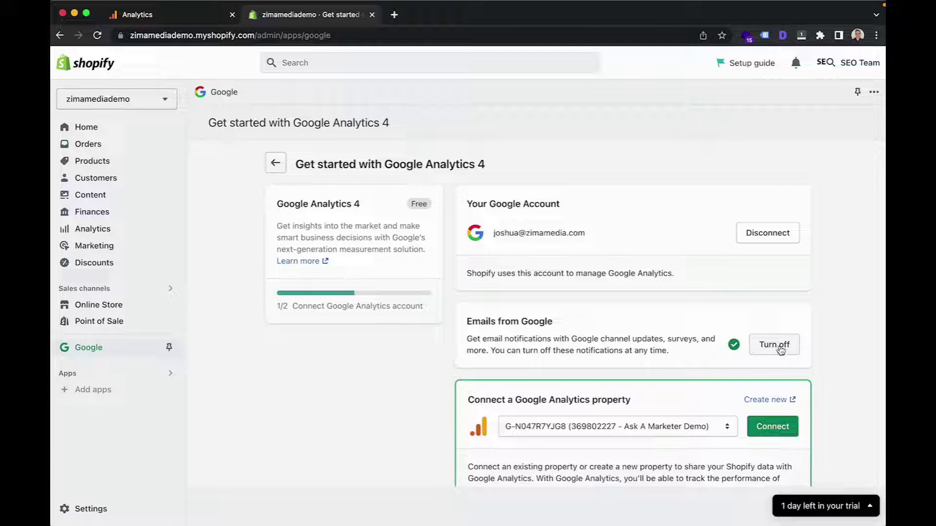
pyautogui.click(780, 351)
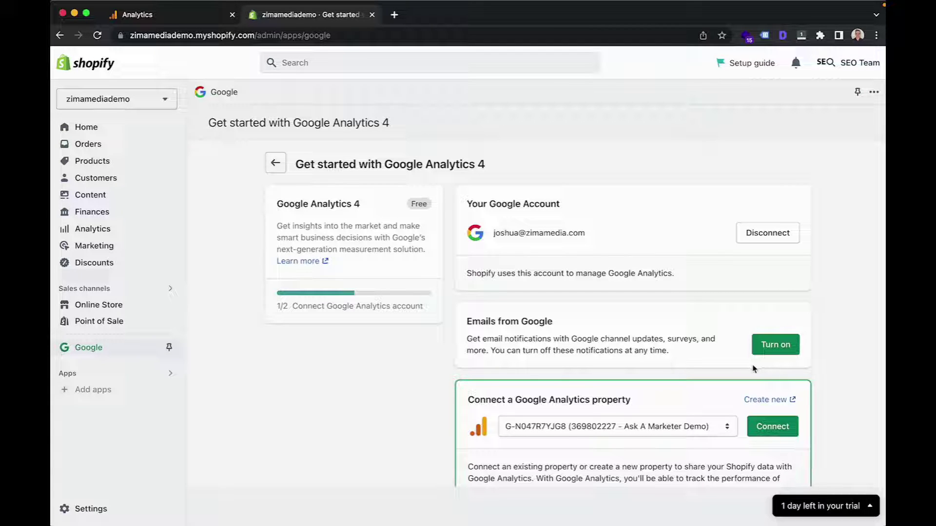
pyautogui.click(725, 428)
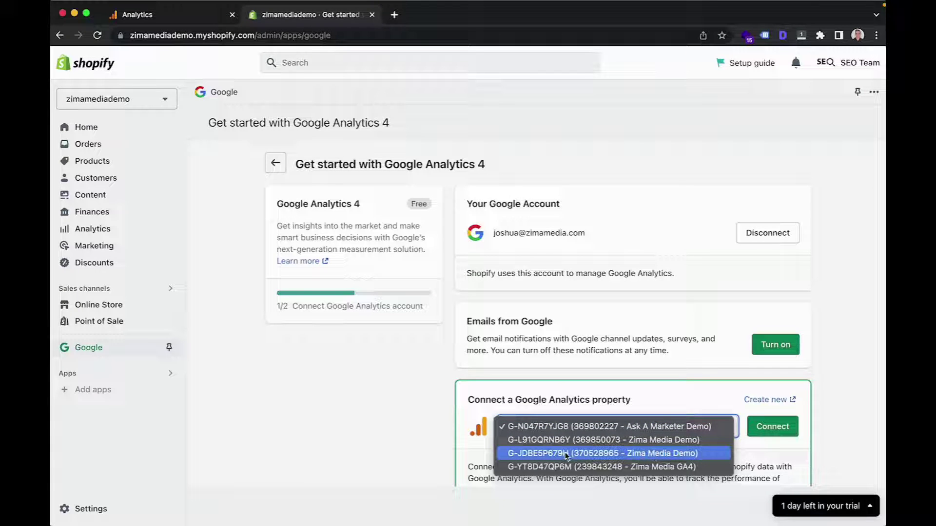
pyautogui.click(548, 454)
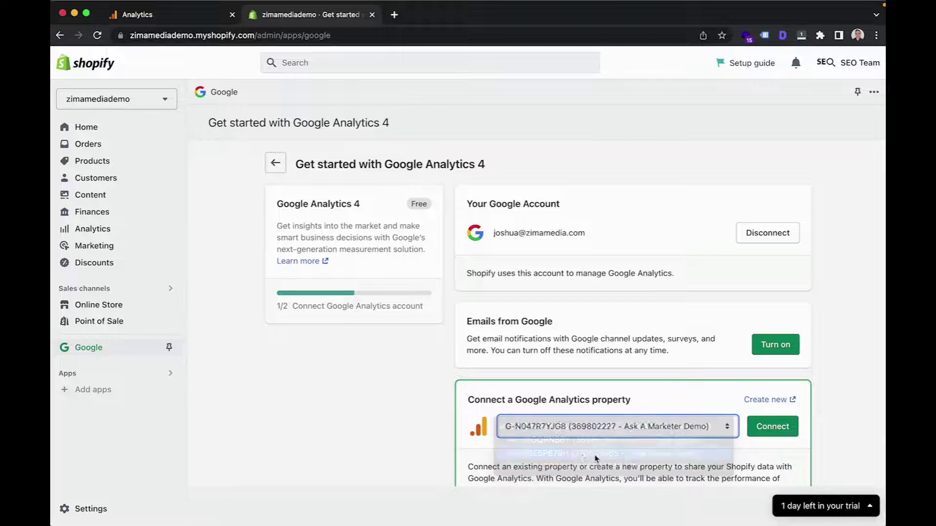
pyautogui.click(791, 432)
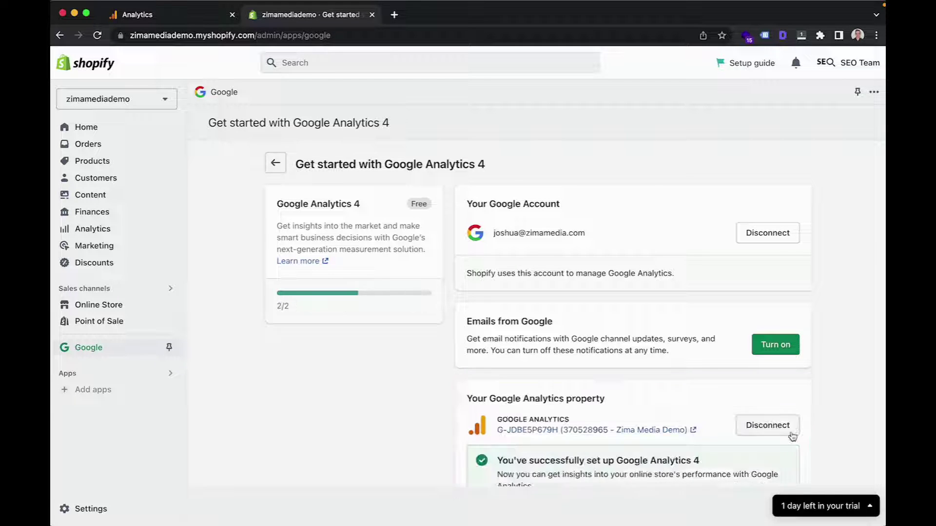
pyautogui.scroll(-3, 832, 432)
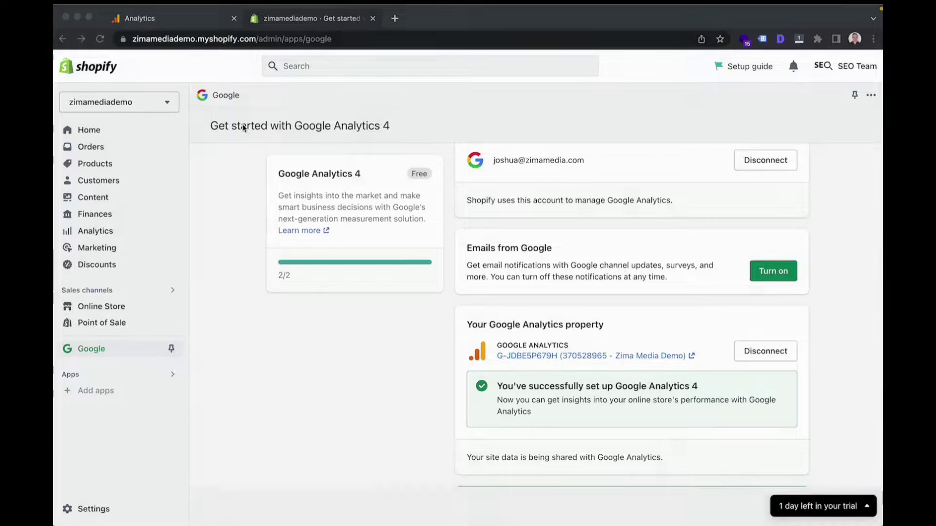
pyautogui.click(148, 18)
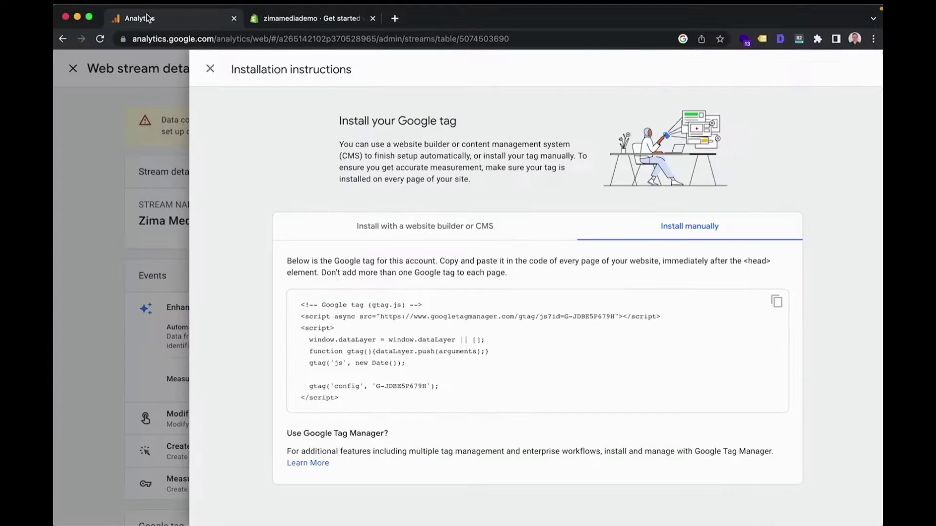
# Step: Close the tag installation instructions and web stream details, then return to the admin overview
pyautogui.click(210, 69)
pyautogui.click(174, 69)
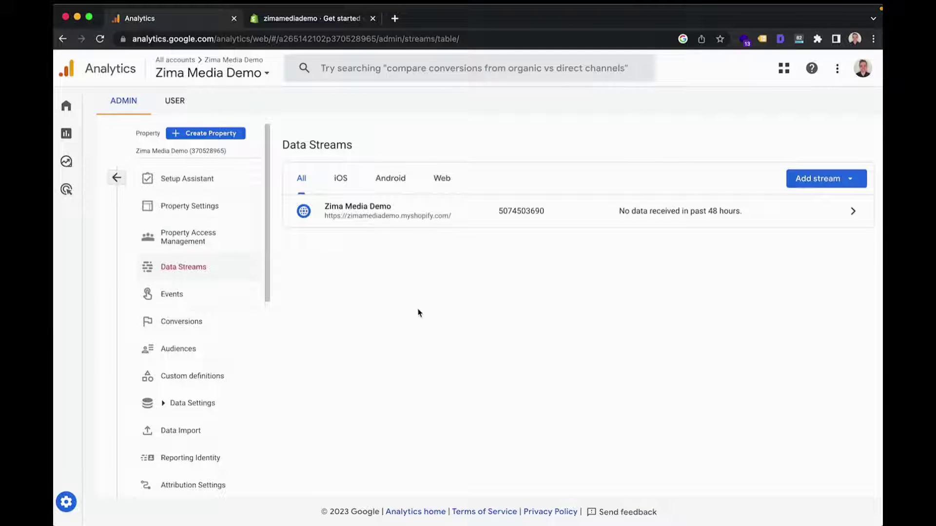
pyautogui.click(116, 178)
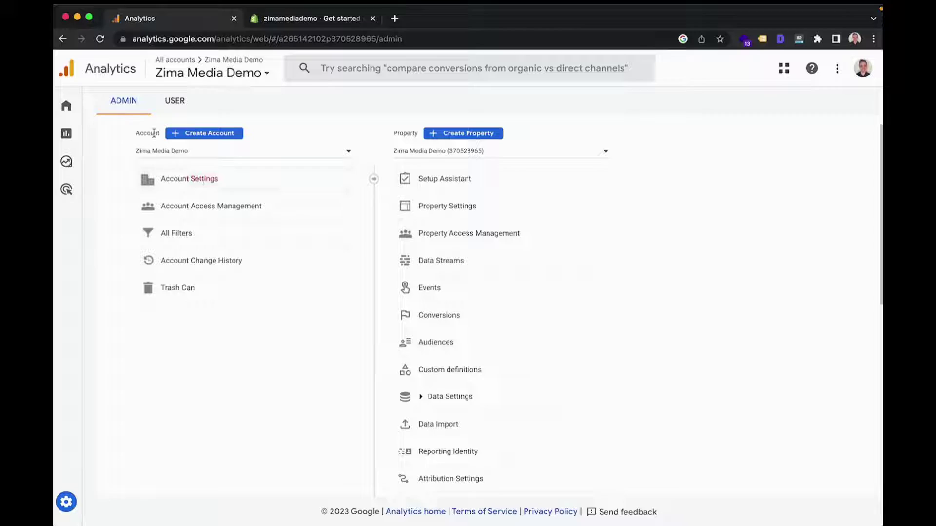
# Step: Review the Zima Media Demo account settings, including the accepted Data Processing Terms
pyautogui.click(198, 181)
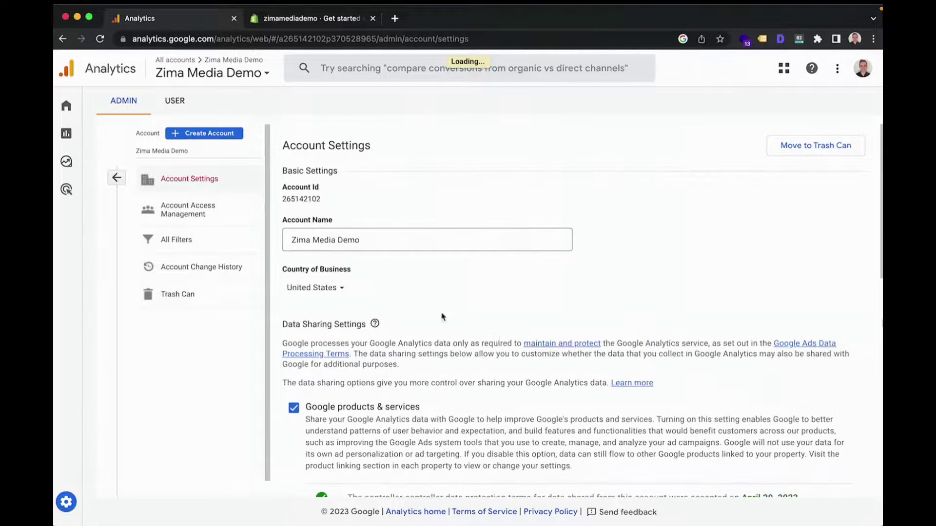
pyautogui.scroll(-1, 563, 325)
pyautogui.scroll(-10, 564, 325)
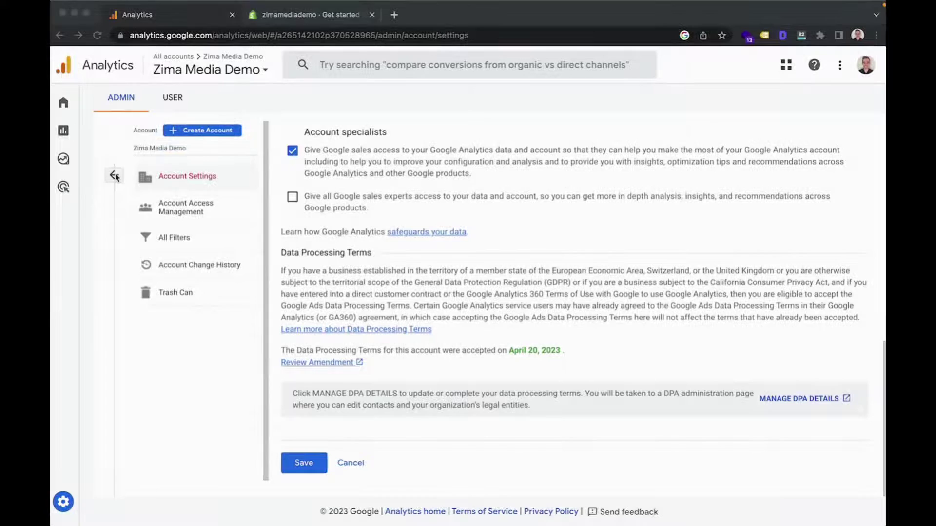
# Step: Activate Google signals from the property's Data Collection settings
pyautogui.click(115, 176)
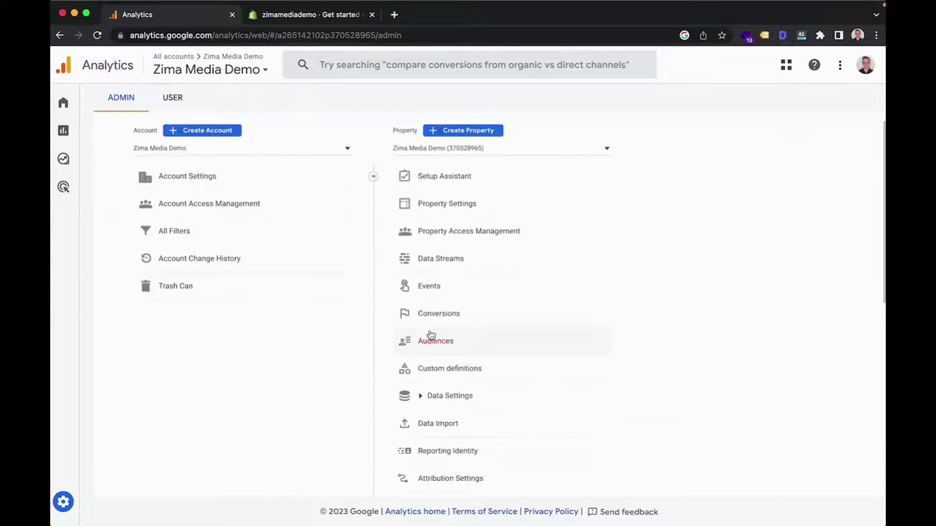
pyautogui.click(420, 396)
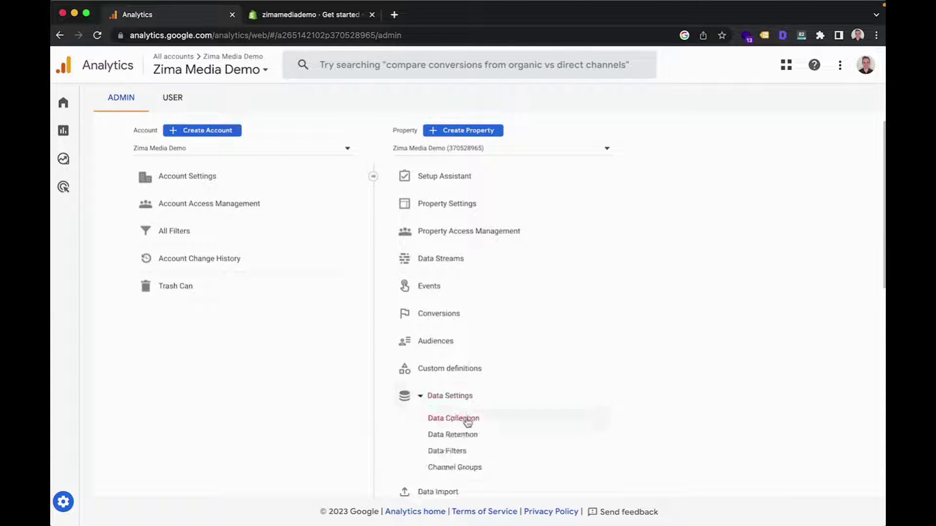
pyautogui.click(453, 418)
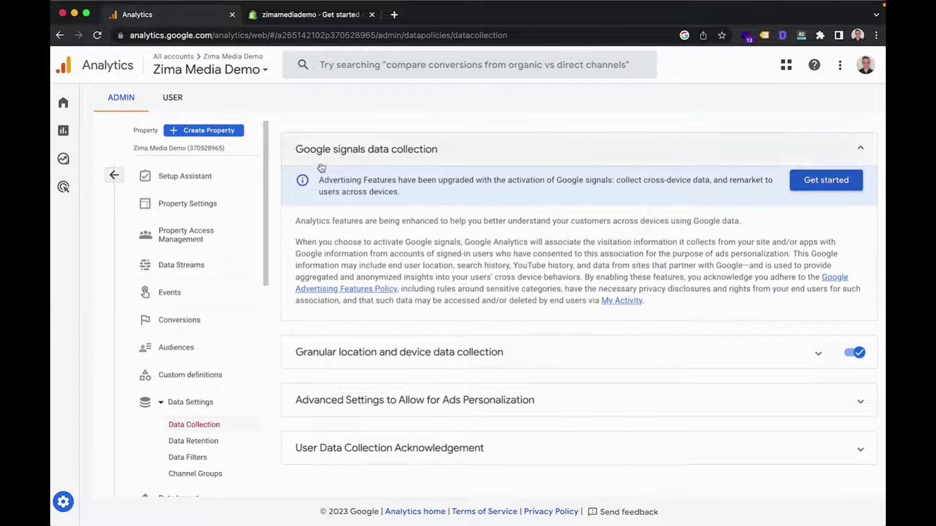
pyautogui.click(837, 183)
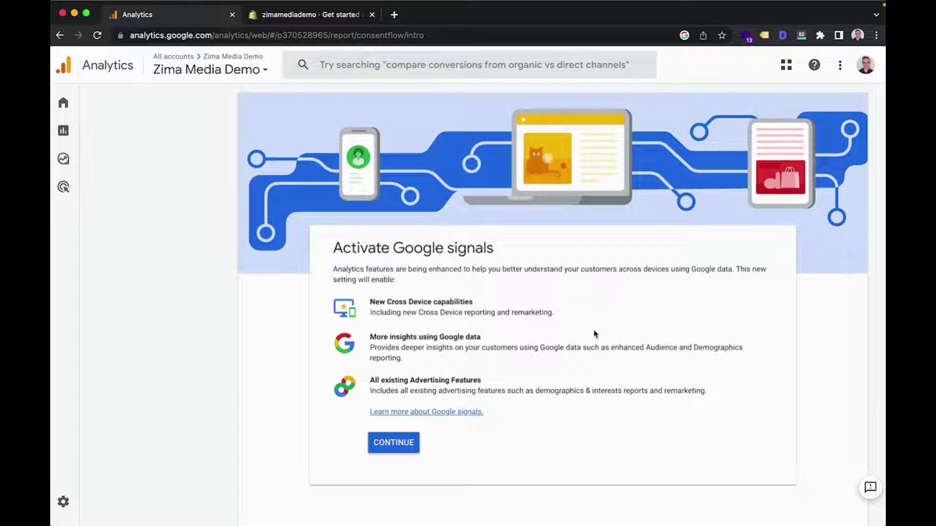
pyautogui.click(402, 448)
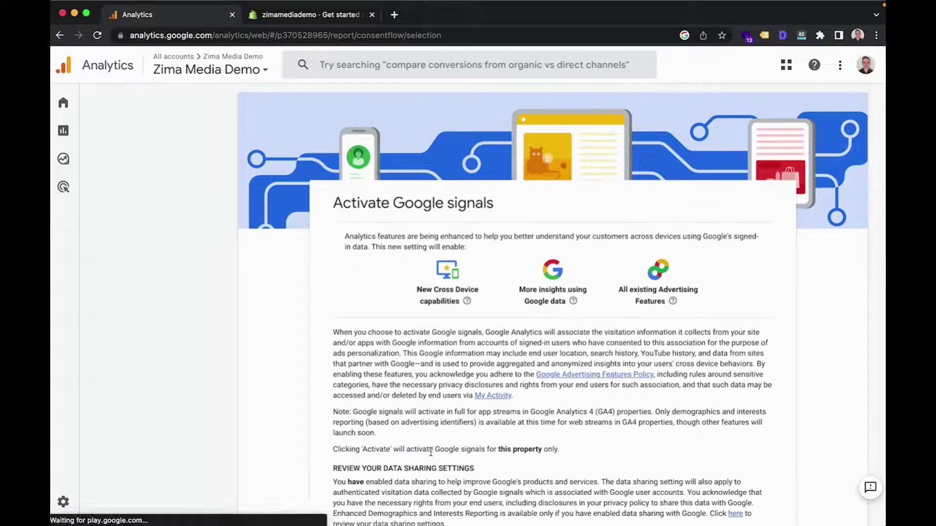
pyautogui.scroll(-4, 501, 355)
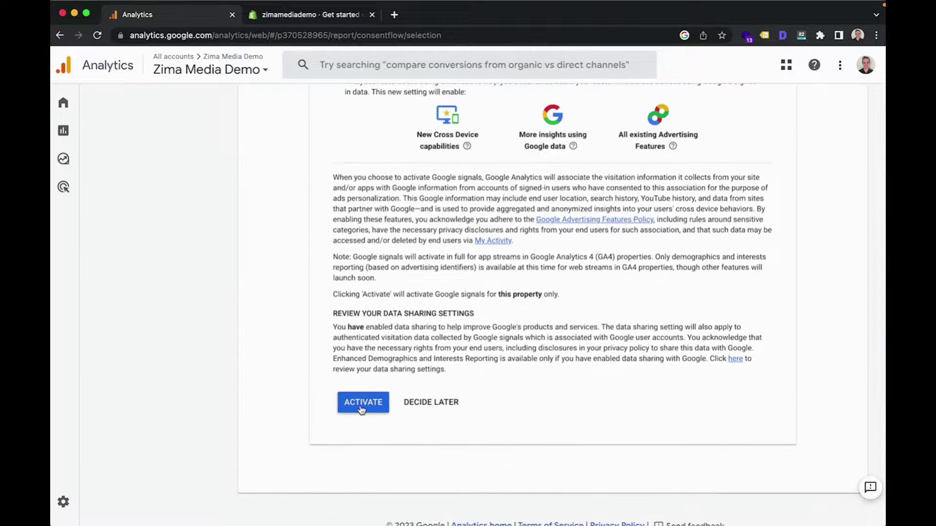
pyautogui.click(359, 412)
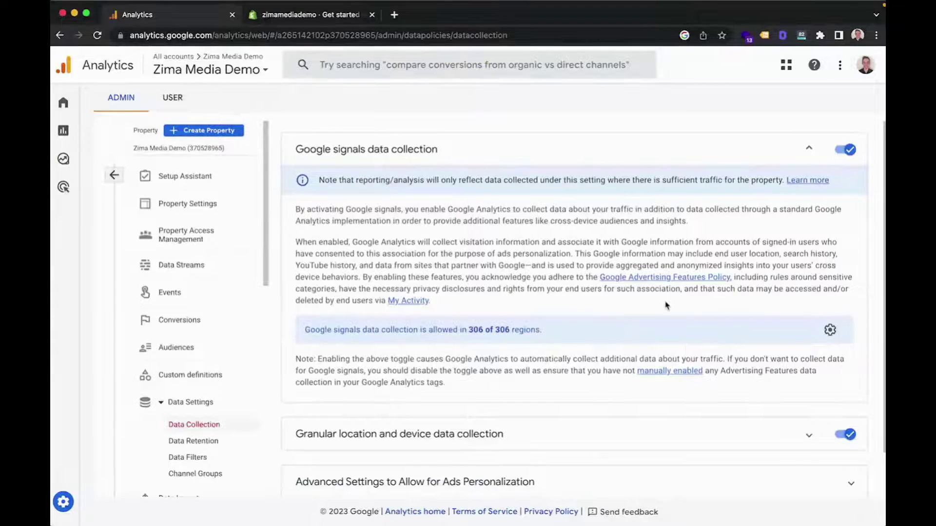
# Step: Accept the User Data Collection Acknowledgement so it reads Acknowledged
pyautogui.scroll(-1, 666, 307)
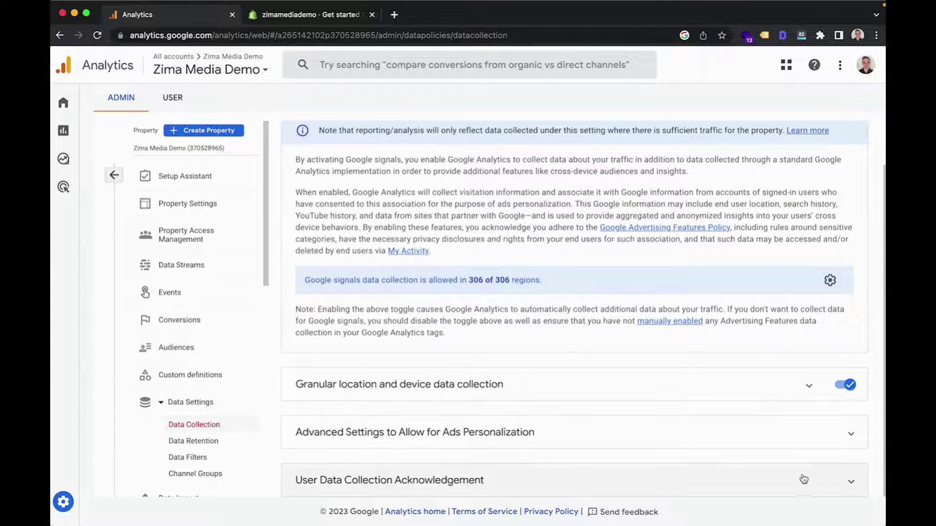
pyautogui.click(853, 485)
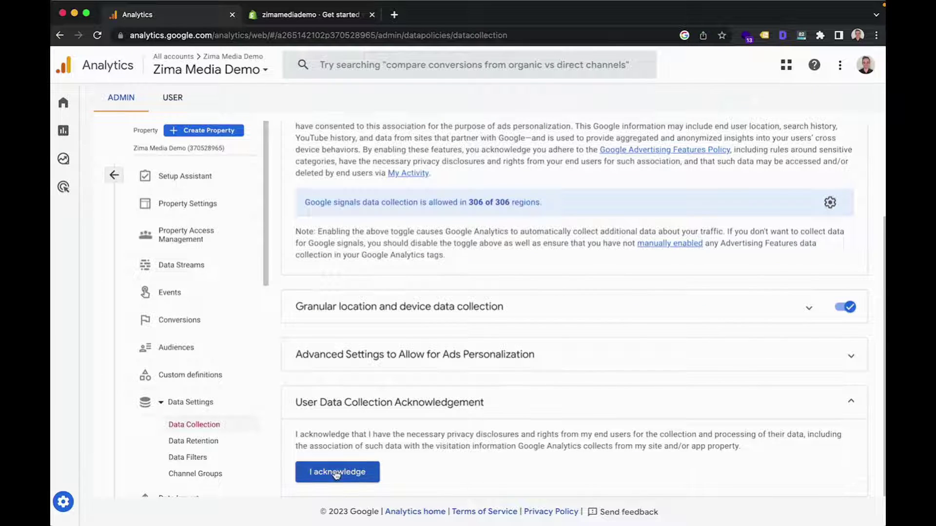
pyautogui.click(336, 474)
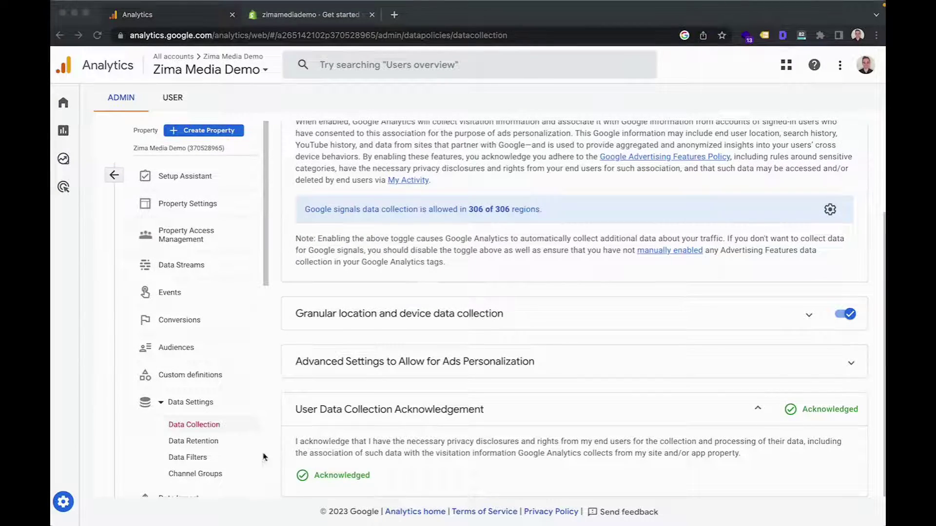
# Step: Change event data retention from 2 months to 14 months and save it
pyautogui.click(205, 442)
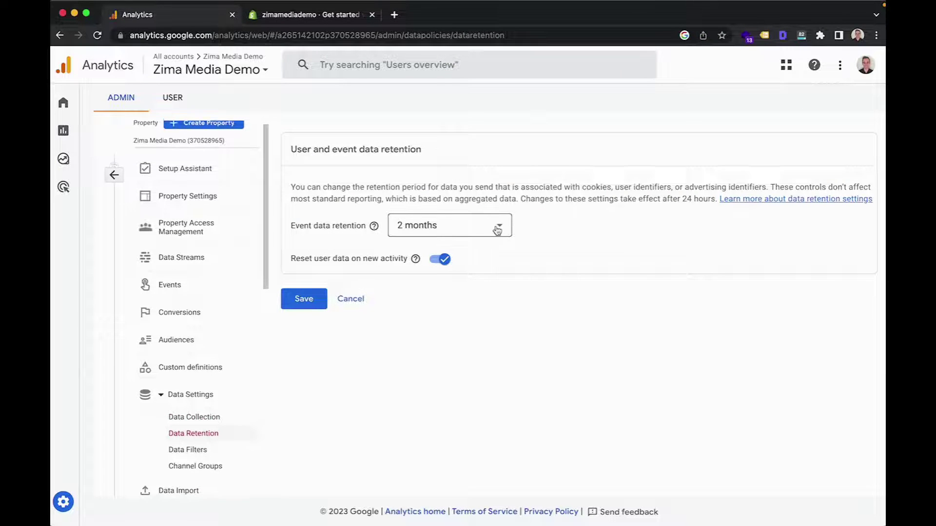
pyautogui.click(498, 226)
pyautogui.click(404, 293)
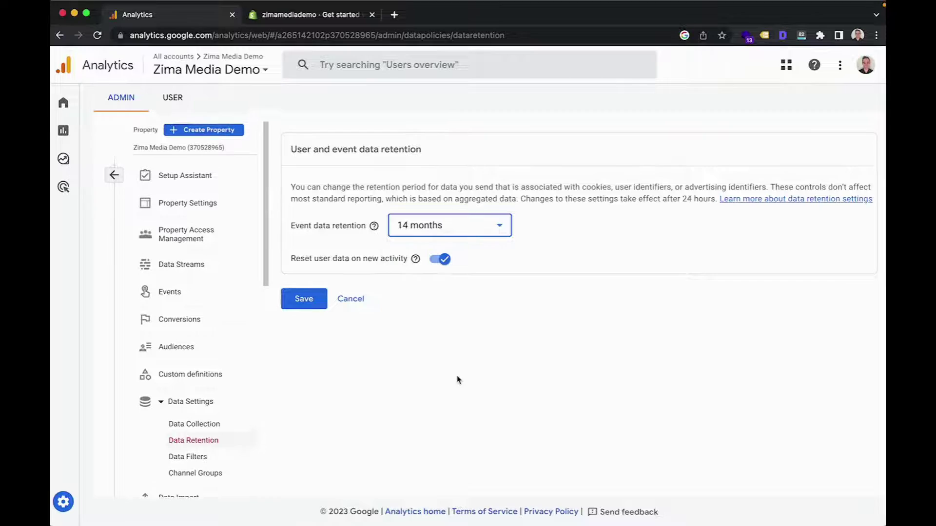
pyautogui.click(302, 308)
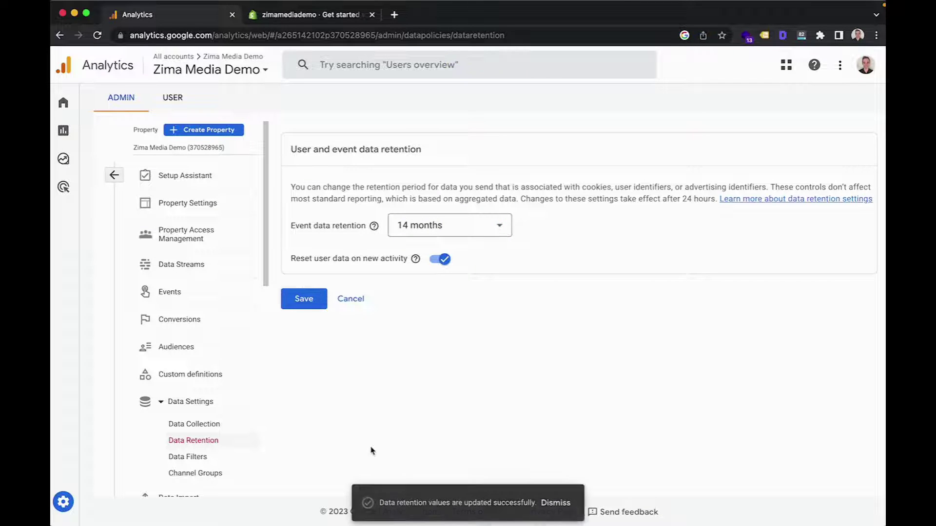
pyautogui.click(221, 270)
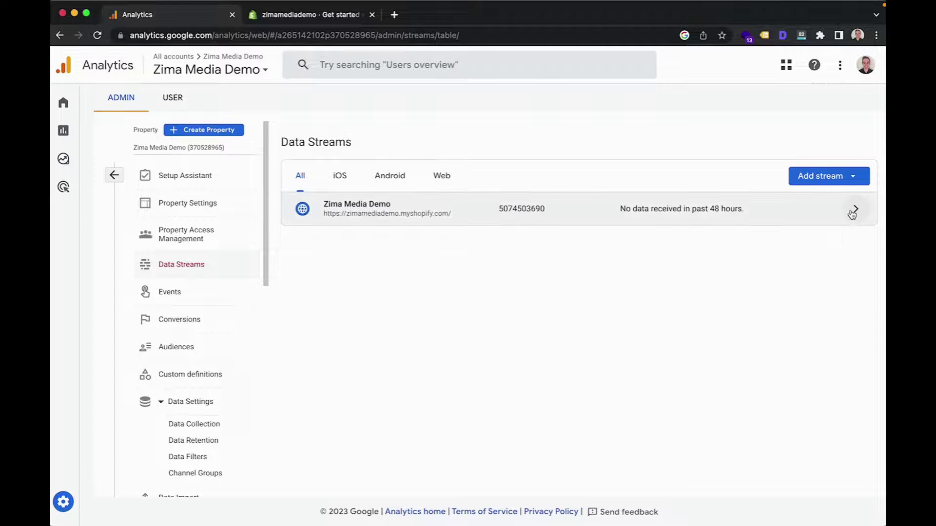
# Step: Open the Zima Media Demo stream's Google tag configuration with all settings expanded
pyautogui.click(852, 213)
pyautogui.scroll(-3, 842, 399)
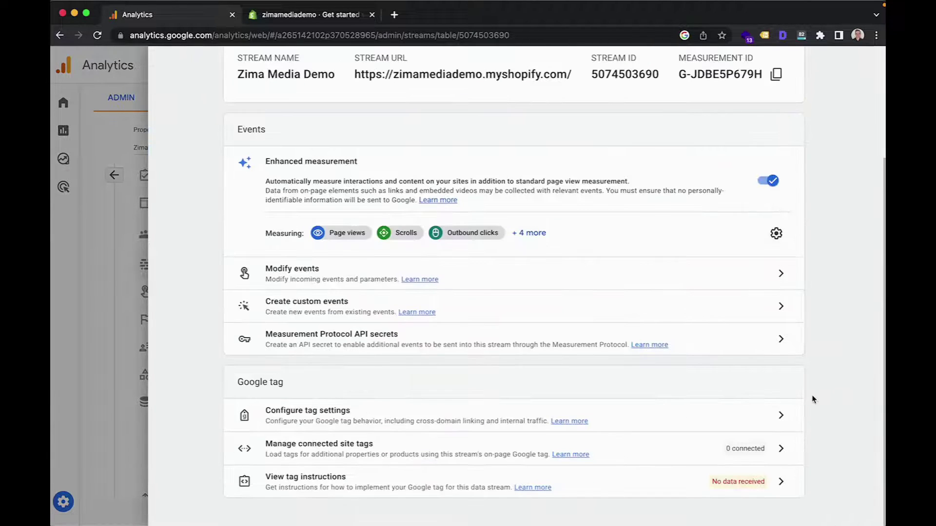
pyautogui.click(780, 416)
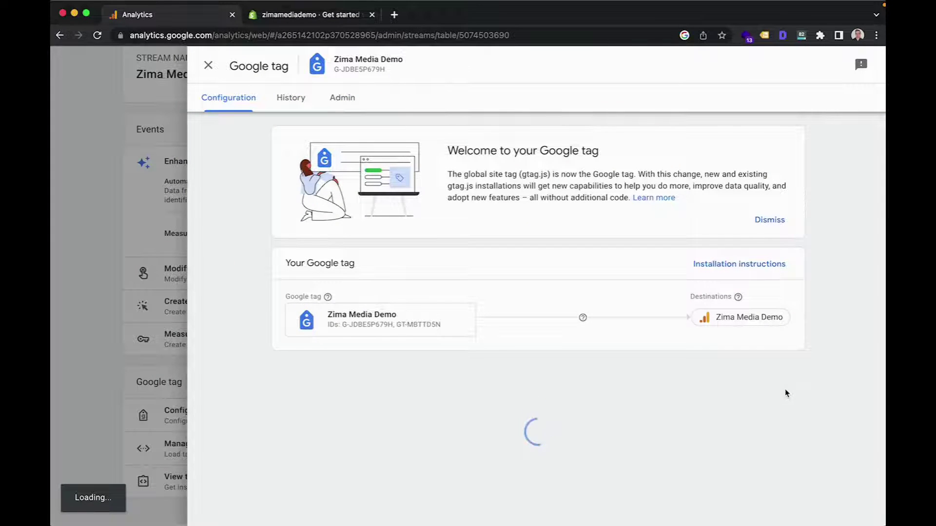
pyautogui.click(777, 383)
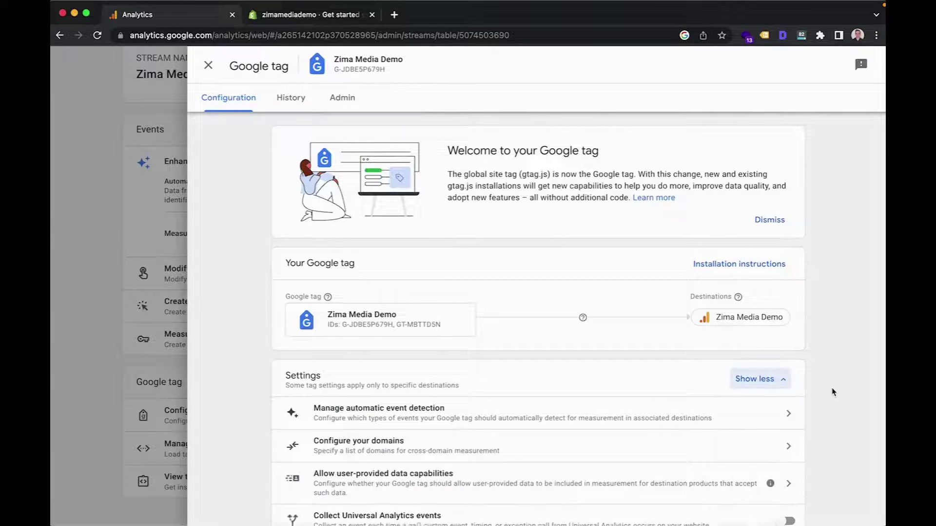
pyautogui.scroll(-3, 832, 387)
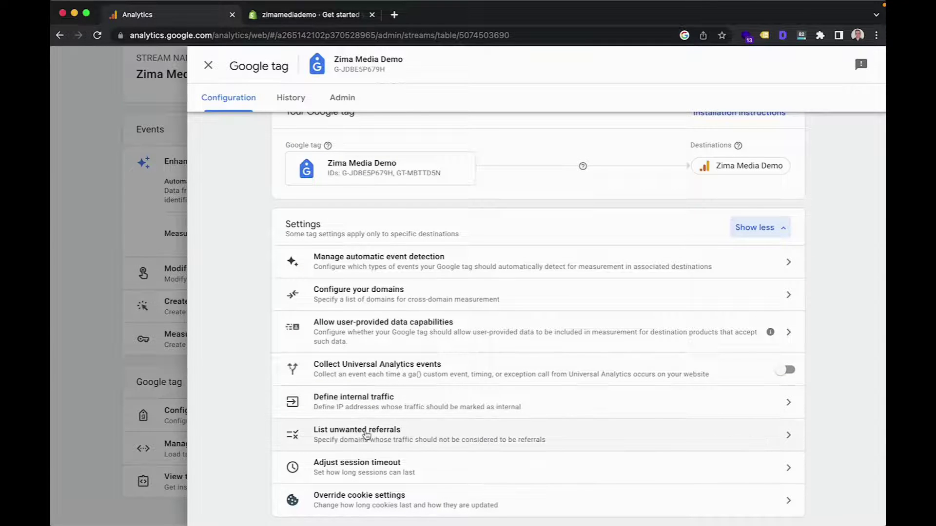
# Step: Add unwanted referral conditions for the myshopify store domain, paypal.com, and pay.shopify.com
pyautogui.click(462, 438)
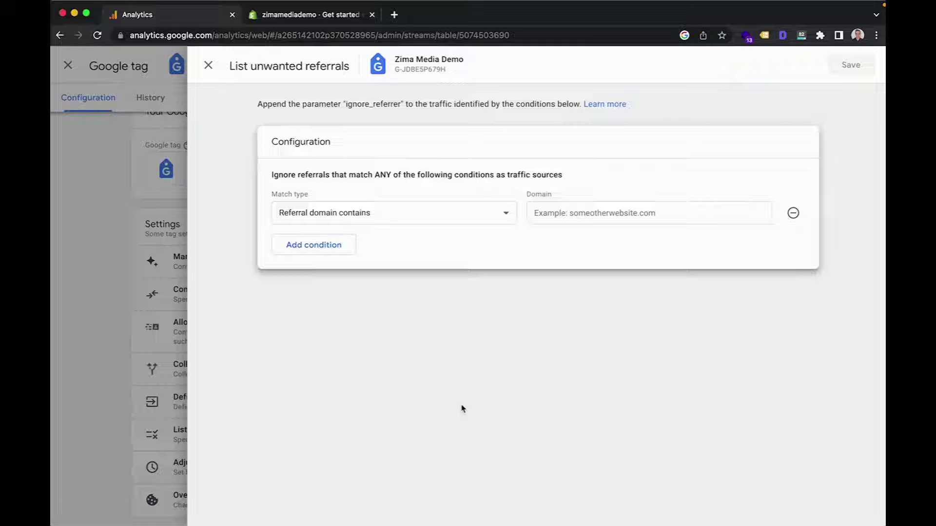
pyautogui.click(595, 218)
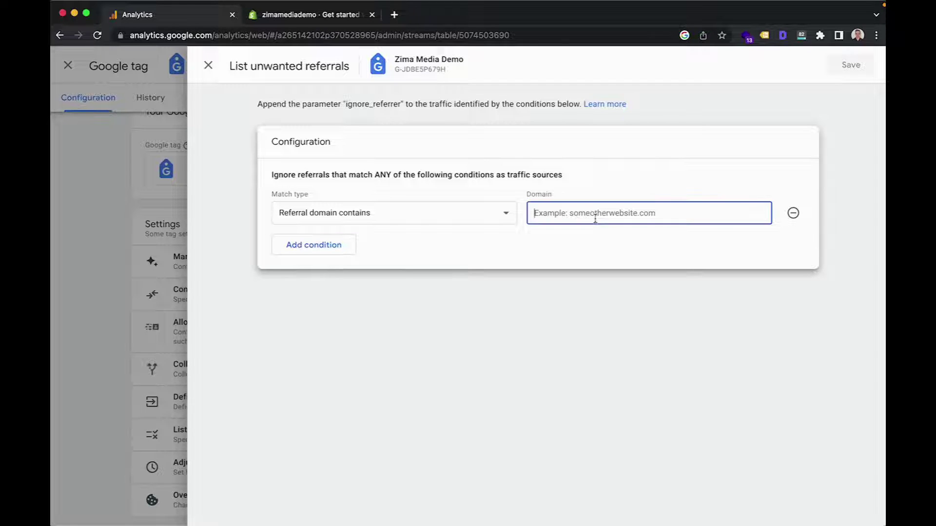
pyautogui.write('zimamediademo.myshopify.com')
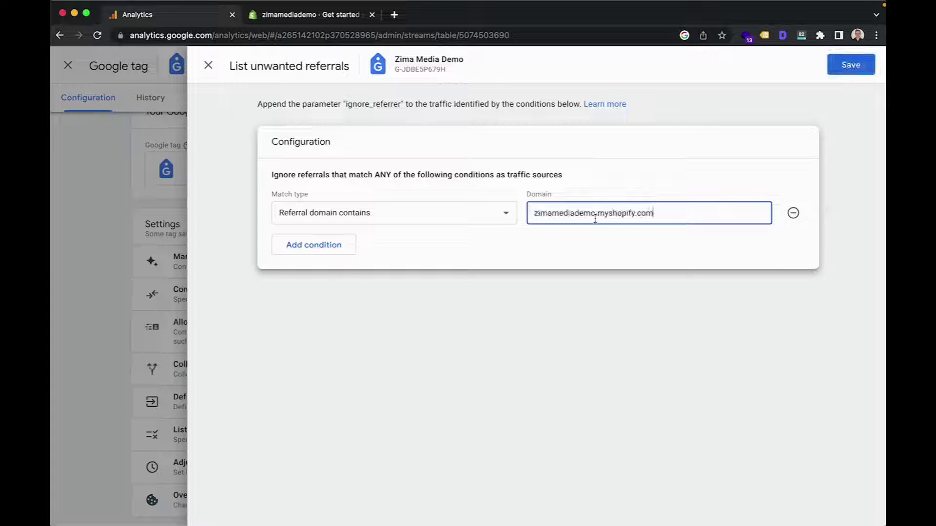
pyautogui.click(317, 246)
pyautogui.click(601, 243)
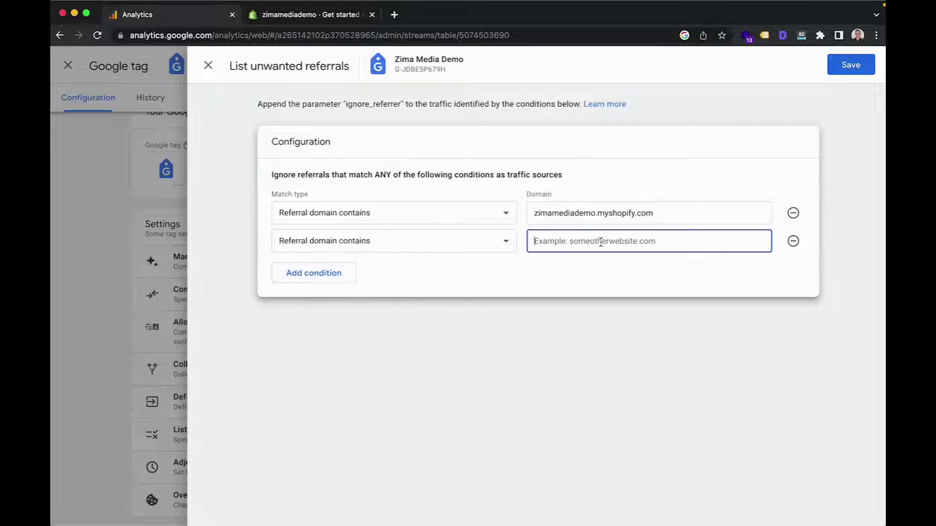
pyautogui.write('pa')
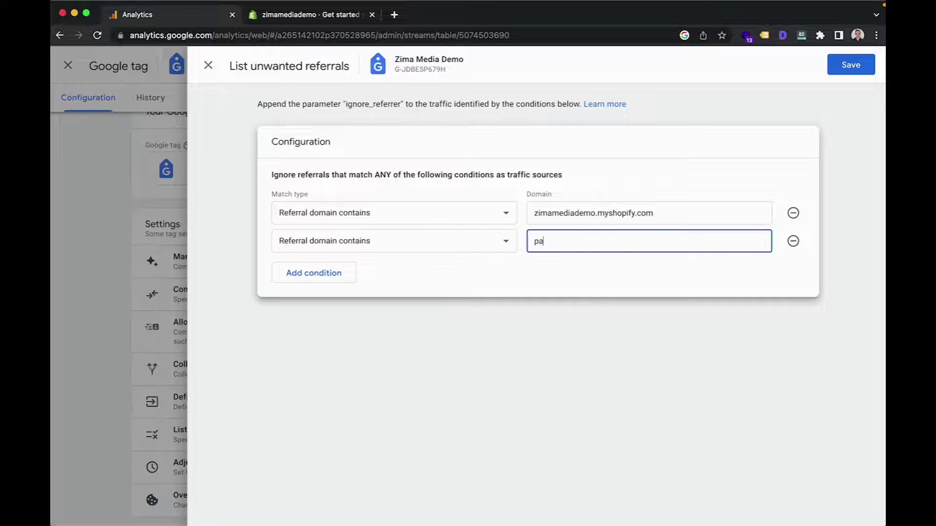
pyautogui.write('ypal.com')
pyautogui.click(323, 273)
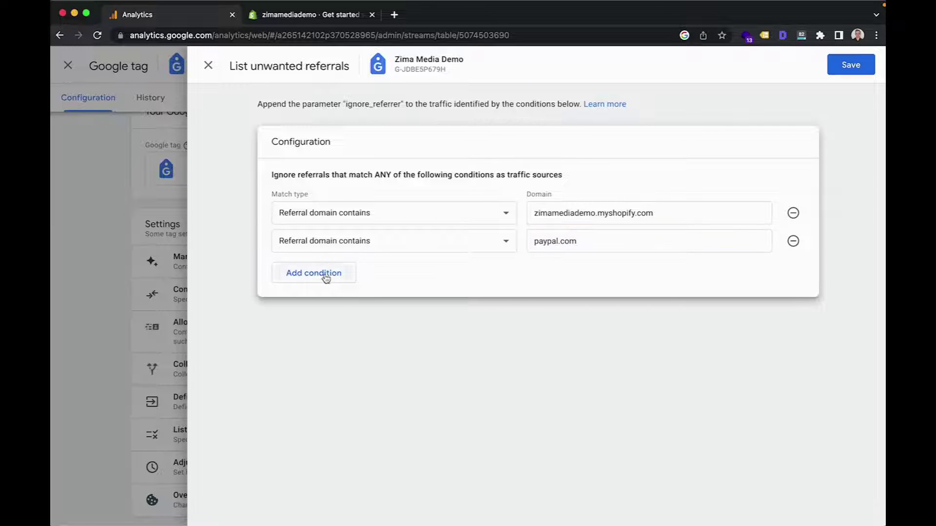
pyautogui.click(592, 267)
pyautogui.write('shop.app')
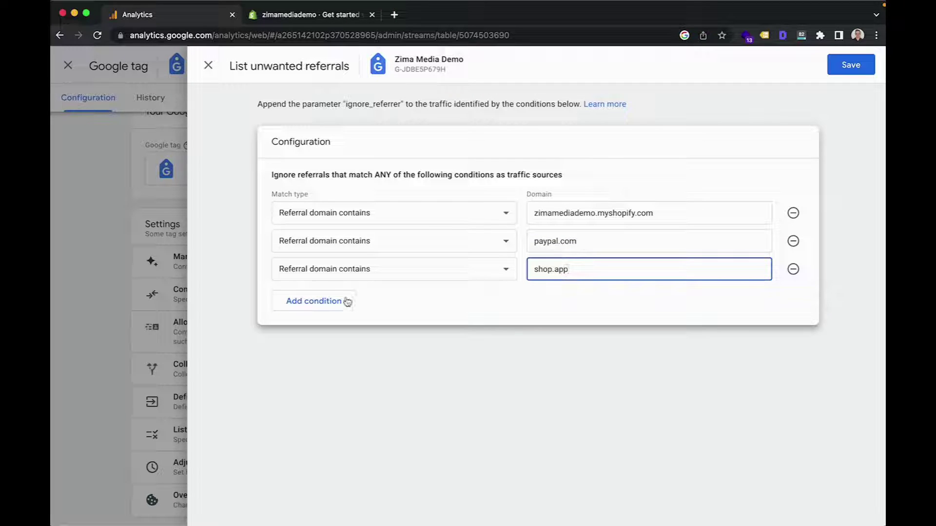
pyautogui.click(303, 304)
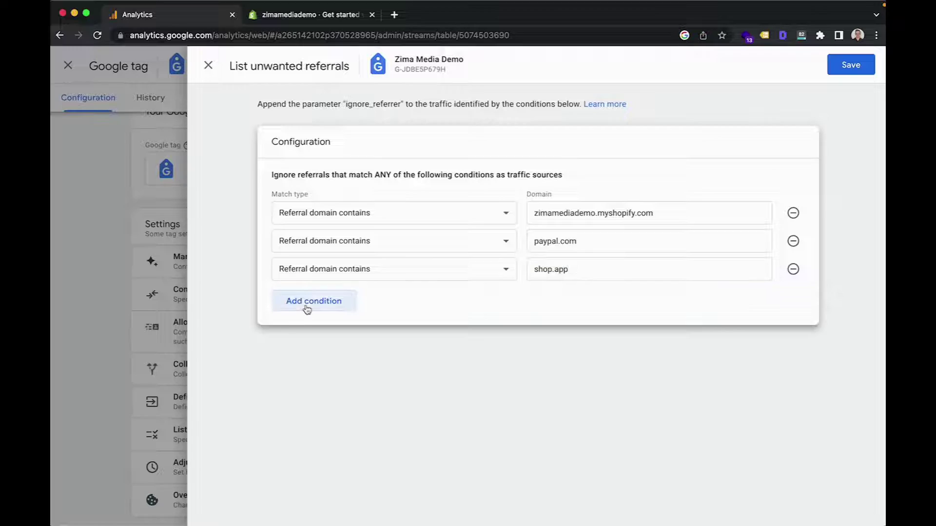
pyautogui.click(604, 293)
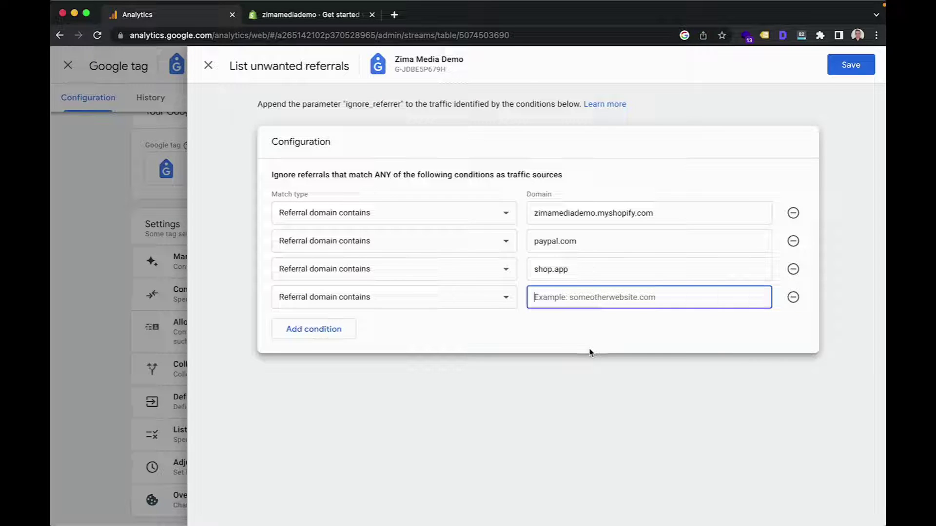
pyautogui.write('pay')
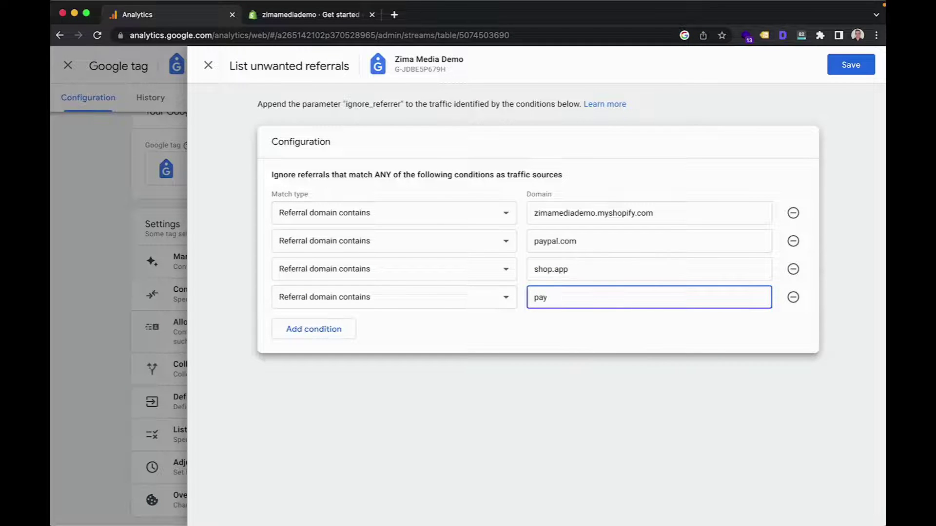
pyautogui.write('.shopify.com')
# Step: Add checkout.shopify.com, pay.google.com, pay.facebook.com and shopify.com as further referral domains
pyautogui.moveTo(608, 297); pyautogui.dragTo(550, 299)
pyautogui.press('super+c')
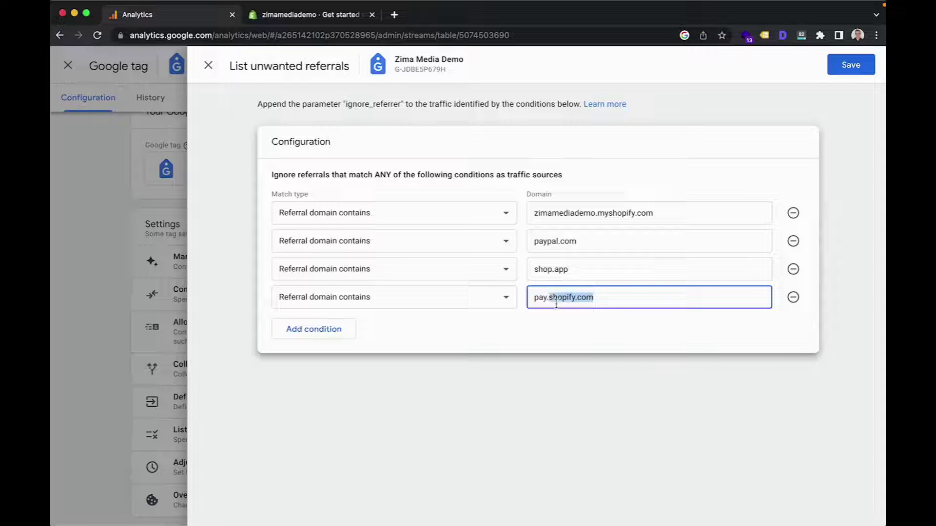
pyautogui.click(331, 335)
pyautogui.click(559, 327)
pyautogui.write('chec')
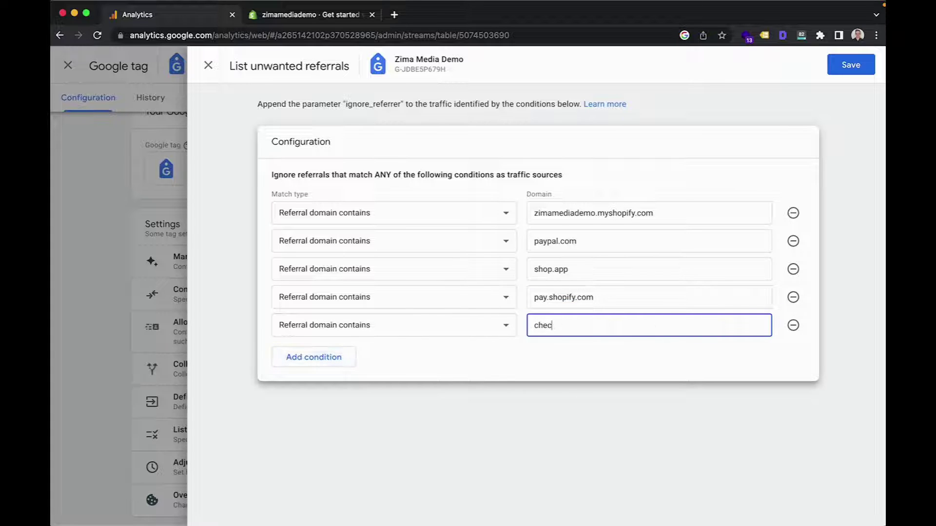
pyautogui.write('kout.')
pyautogui.press('super+v')
pyautogui.click(314, 358)
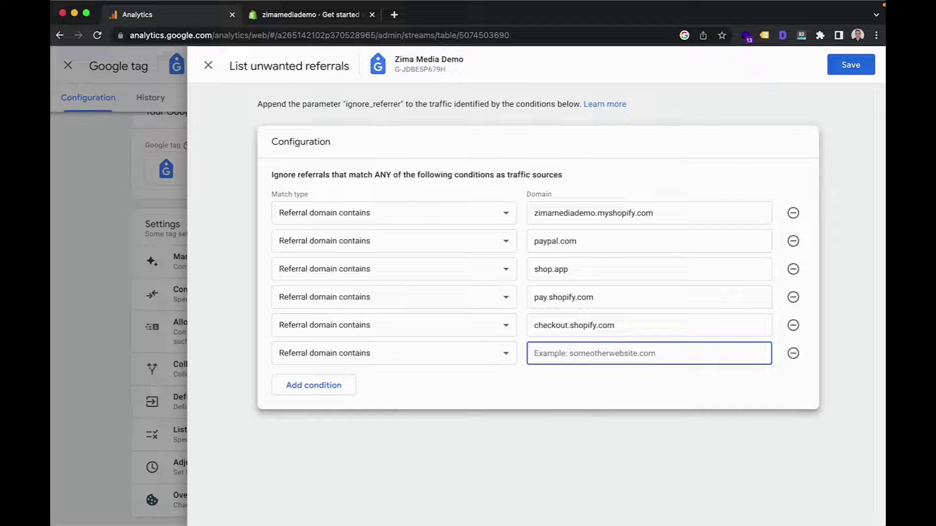
pyautogui.write('pay.google.')
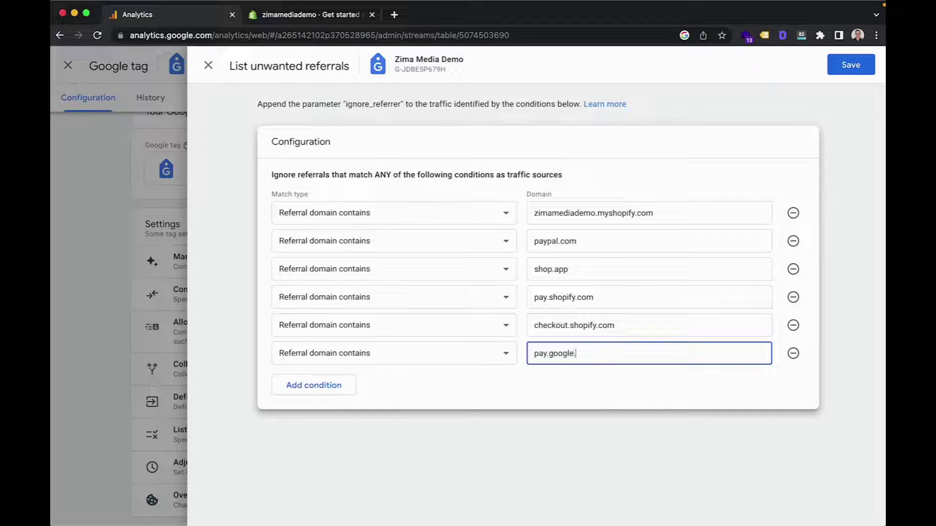
pyautogui.write('com')
pyautogui.click(313, 386)
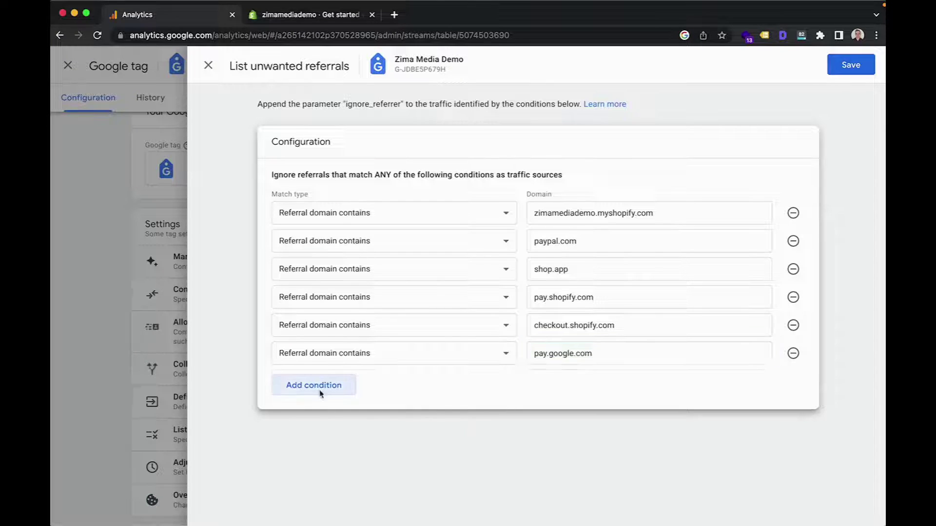
pyautogui.click(569, 383)
pyautogui.write('pay')
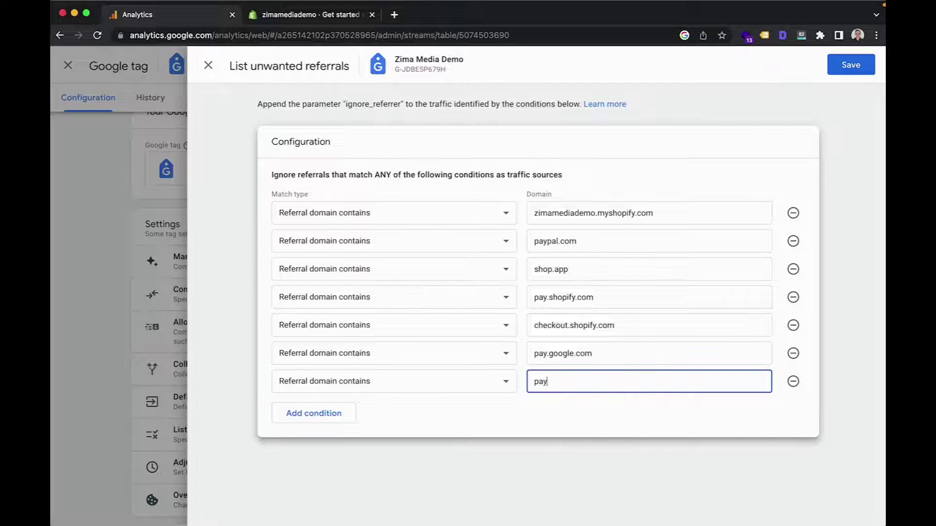
pyautogui.write('.facebook.com')
pyautogui.click(313, 414)
pyautogui.click(583, 411)
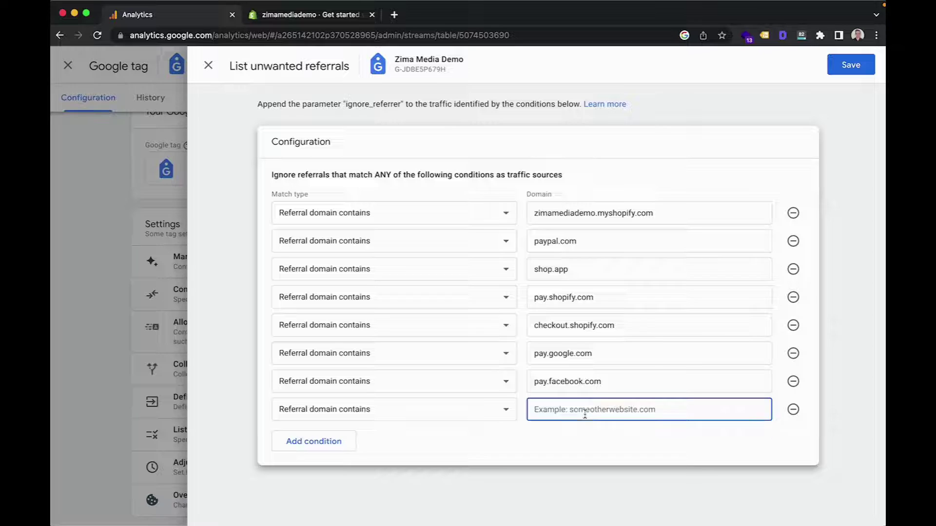
pyautogui.press('super+v')
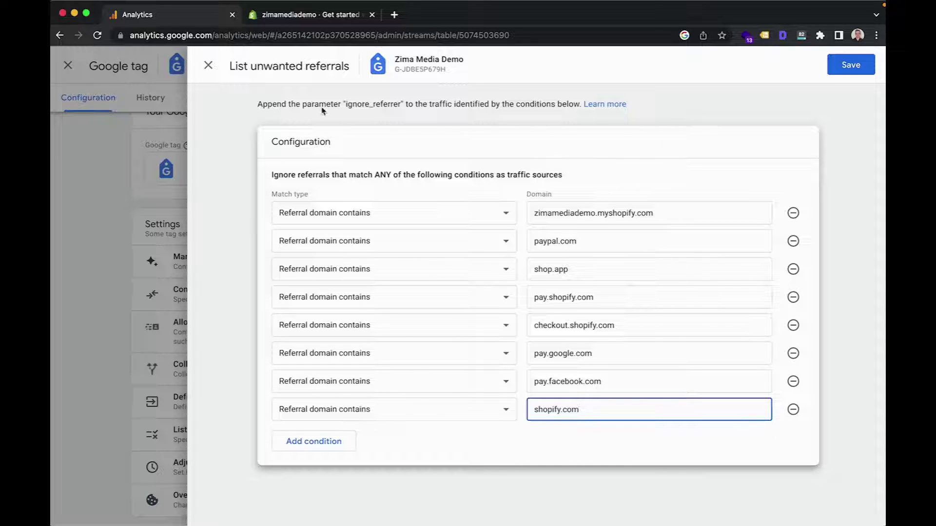
# Step: Save the unwanted referrals list, close the tag and stream panels, and return to Admin
pyautogui.click(860, 69)
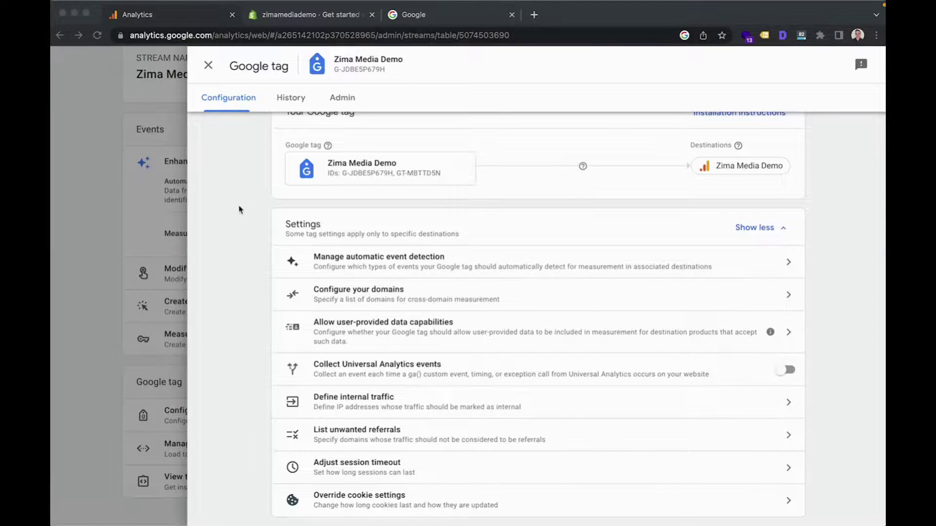
pyautogui.click(210, 68)
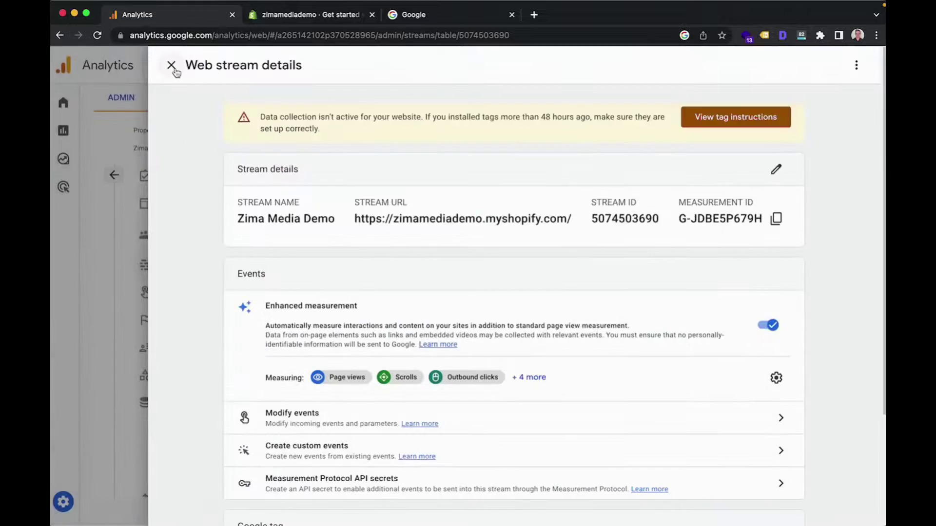
pyautogui.click(172, 66)
pyautogui.click(114, 176)
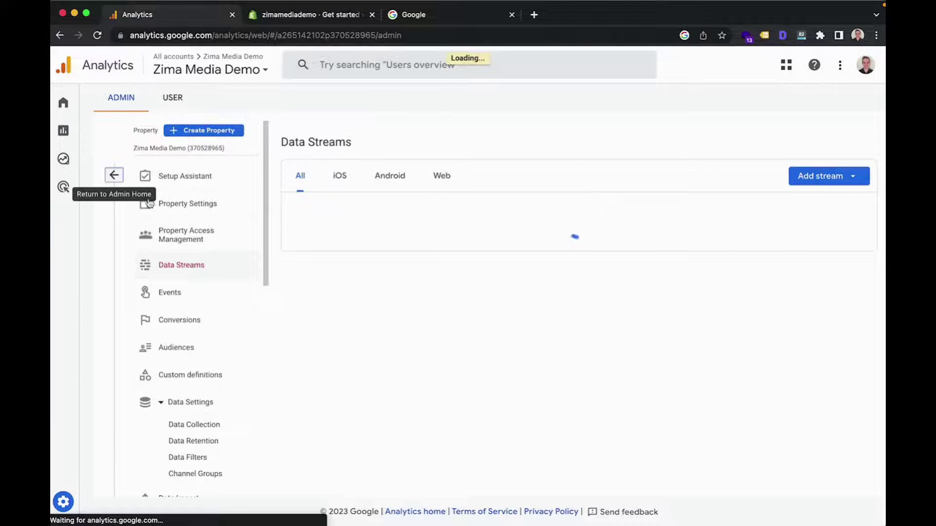
pyautogui.scroll(-10, 515, 317)
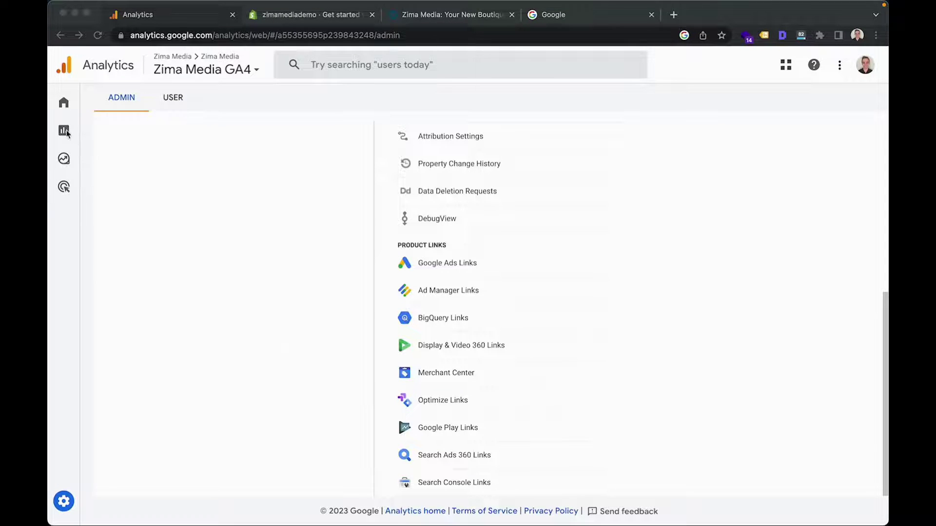
# Step: Open the Realtime report showing 3 users active in the last 30 minutes
pyautogui.moveTo(66, 132)
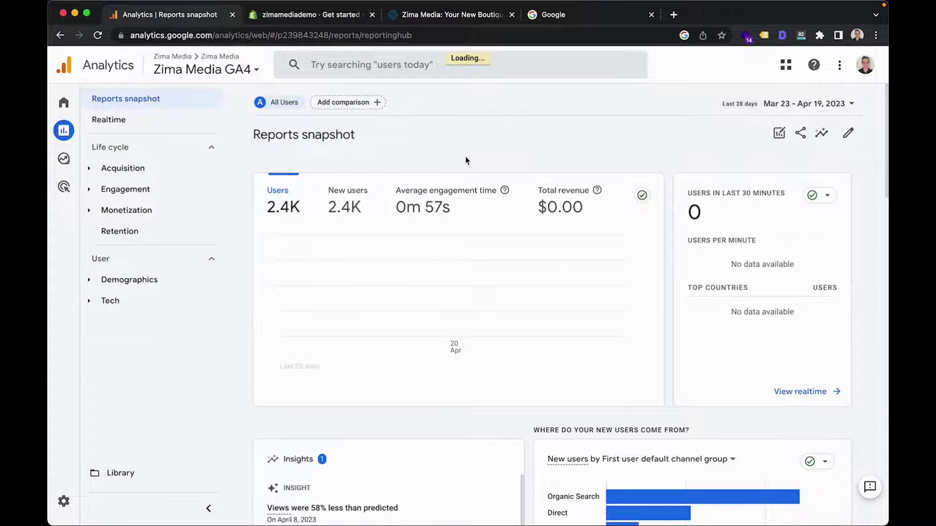
pyautogui.click(131, 122)
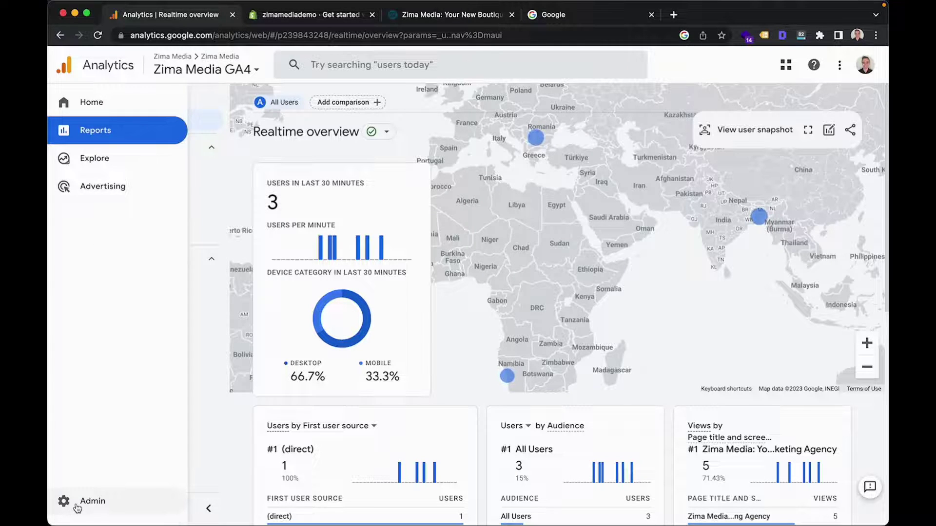
# Step: Go to the Zima Media Demo stream's Google tag settings and open Define internal traffic
pyautogui.click(70, 512)
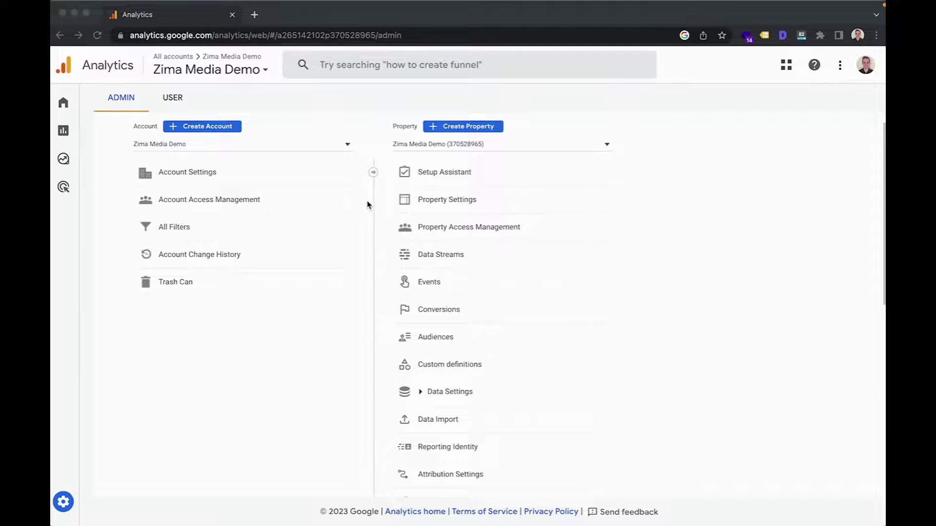
pyautogui.click(465, 255)
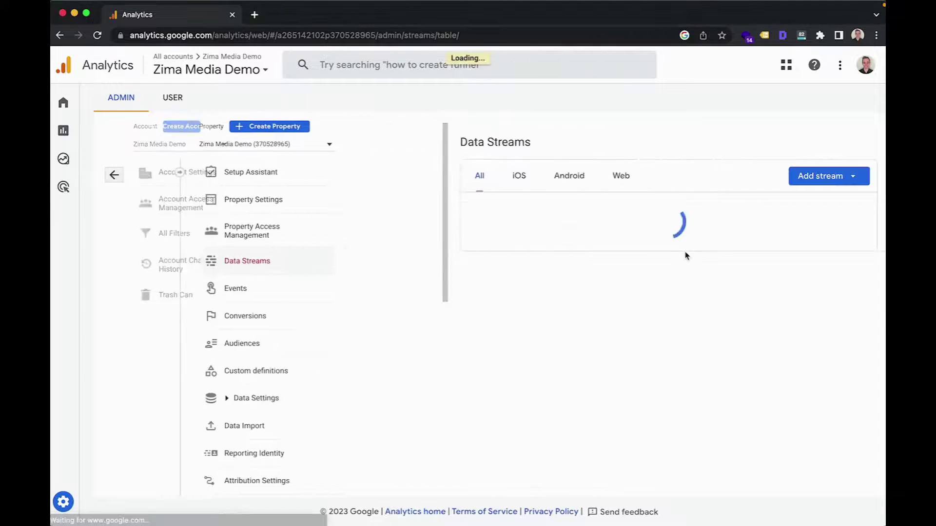
pyautogui.click(854, 210)
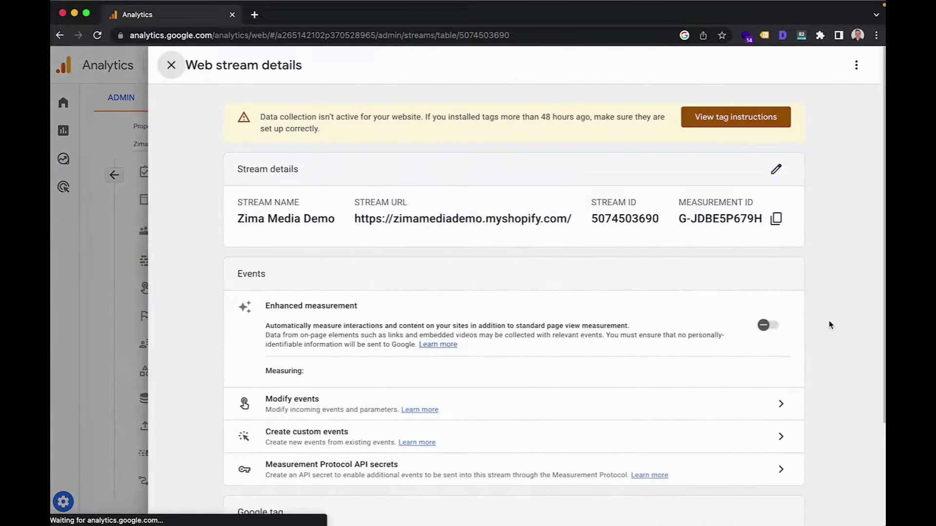
pyautogui.scroll(-3, 829, 403)
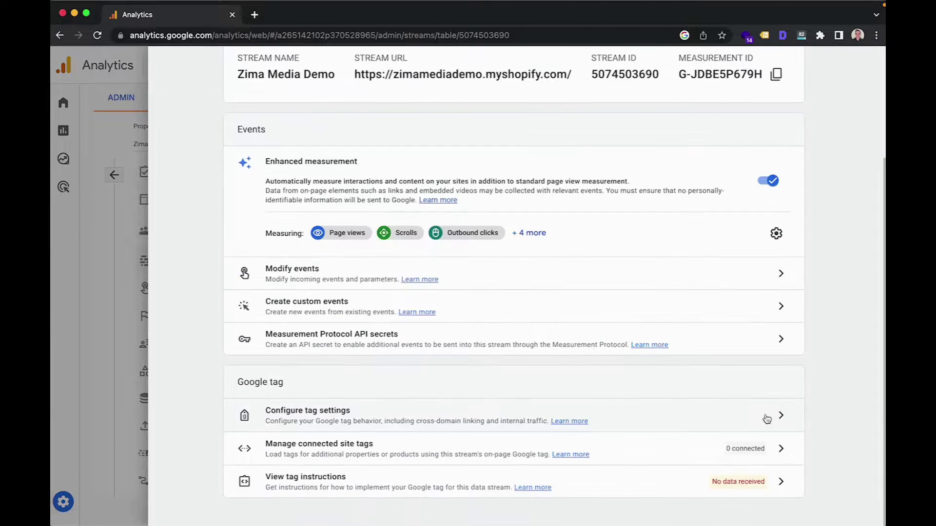
pyautogui.click(729, 419)
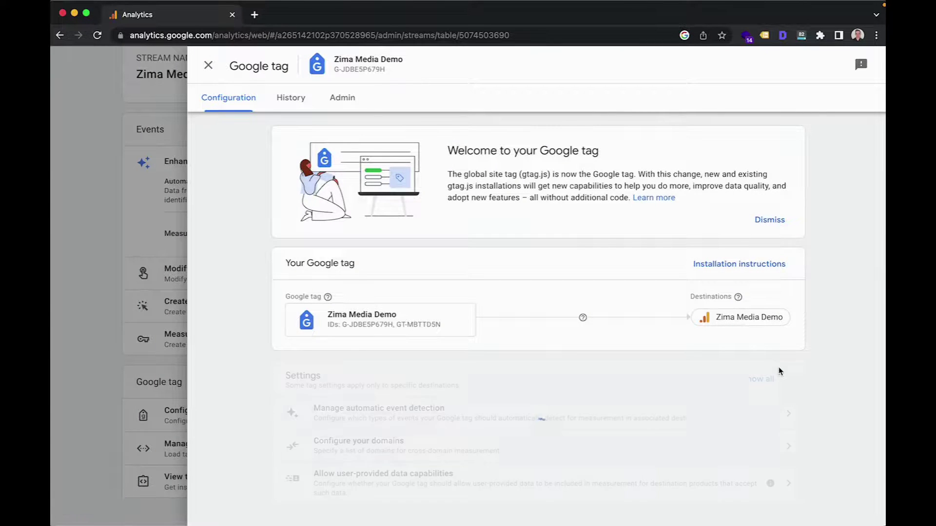
pyautogui.click(759, 379)
pyautogui.scroll(-3, 835, 394)
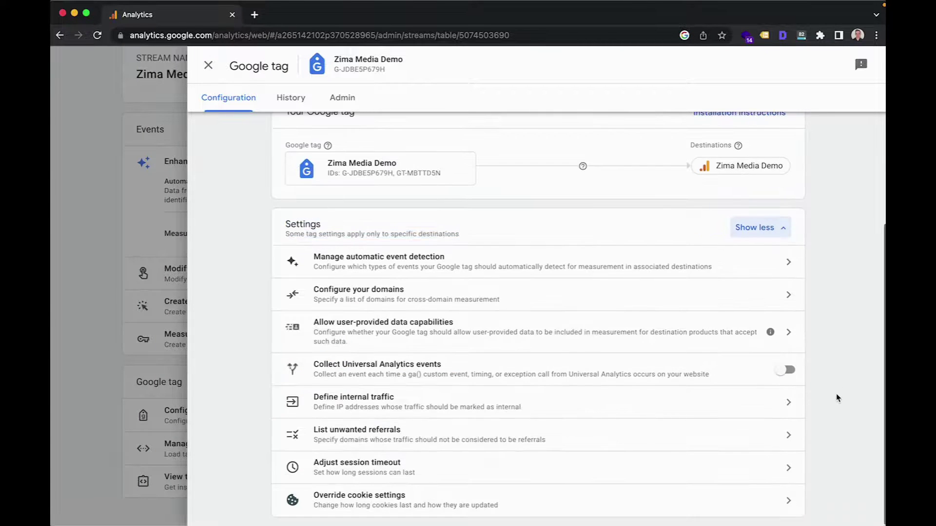
pyautogui.click(337, 401)
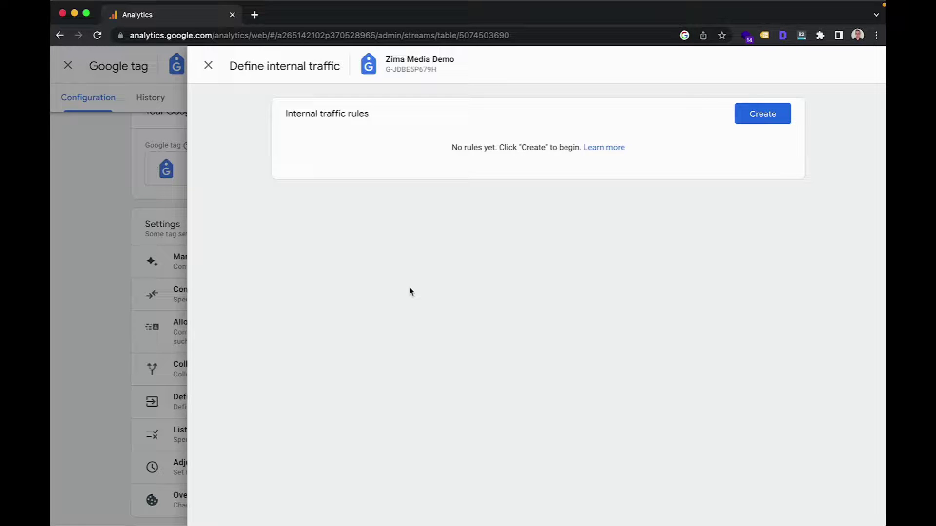
# Step: Draft an 'Internal Team' rule with match type IP address equals, then look up your IP
pyautogui.click(764, 114)
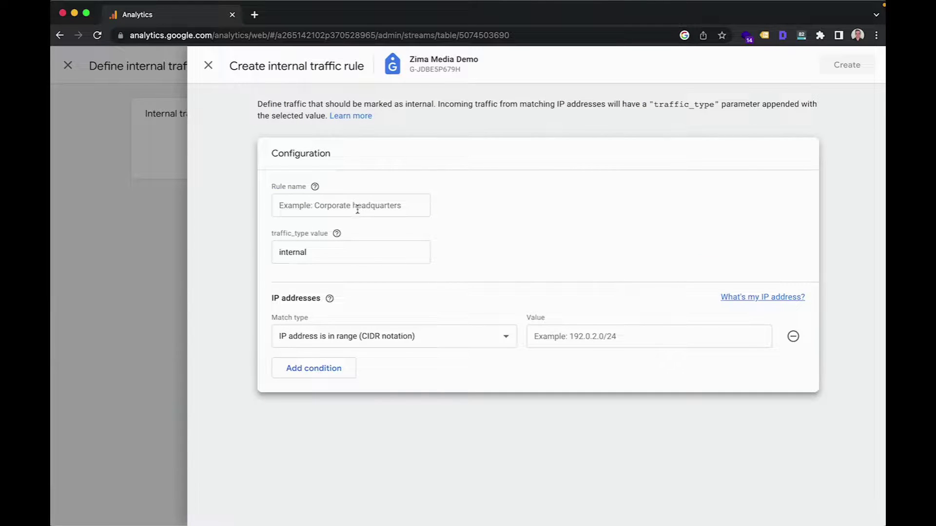
pyautogui.click(358, 209)
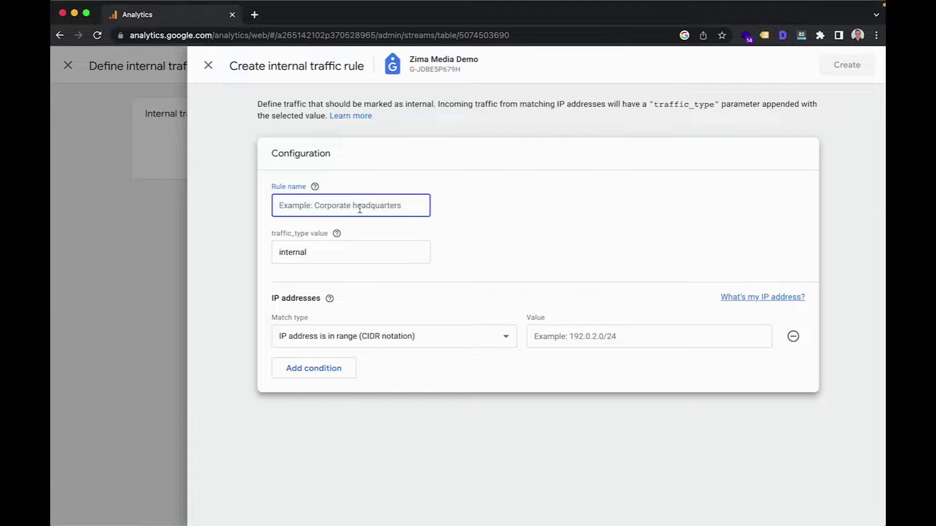
pyautogui.write('Inter')
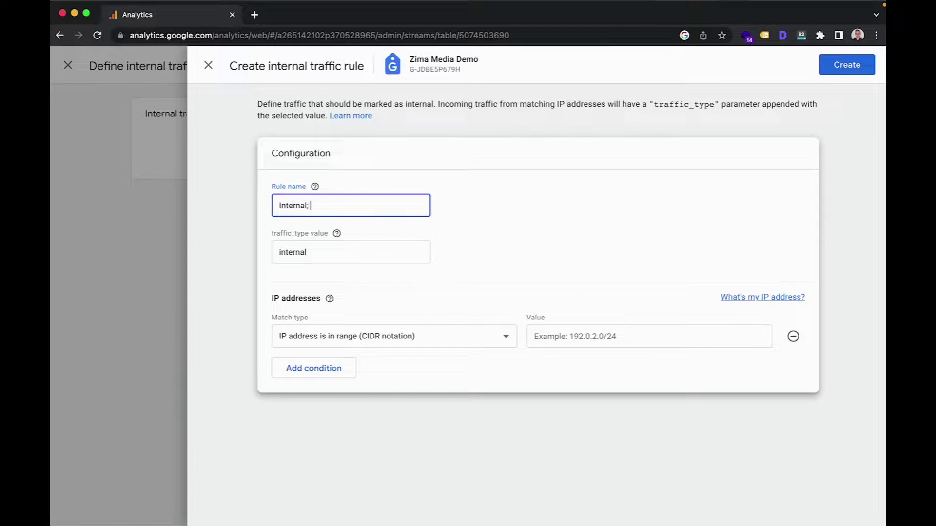
pyautogui.write('nal Team')
pyautogui.click(502, 340)
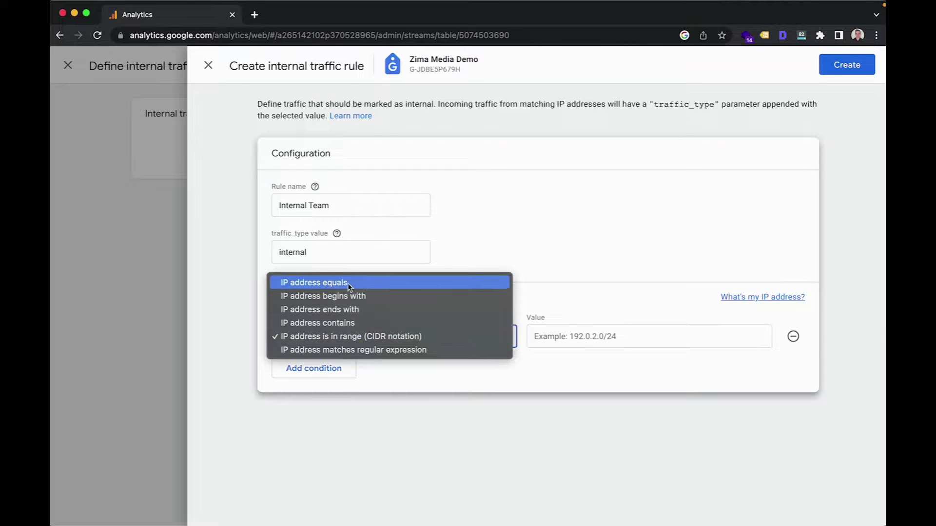
pyautogui.click(525, 404)
pyautogui.click(606, 341)
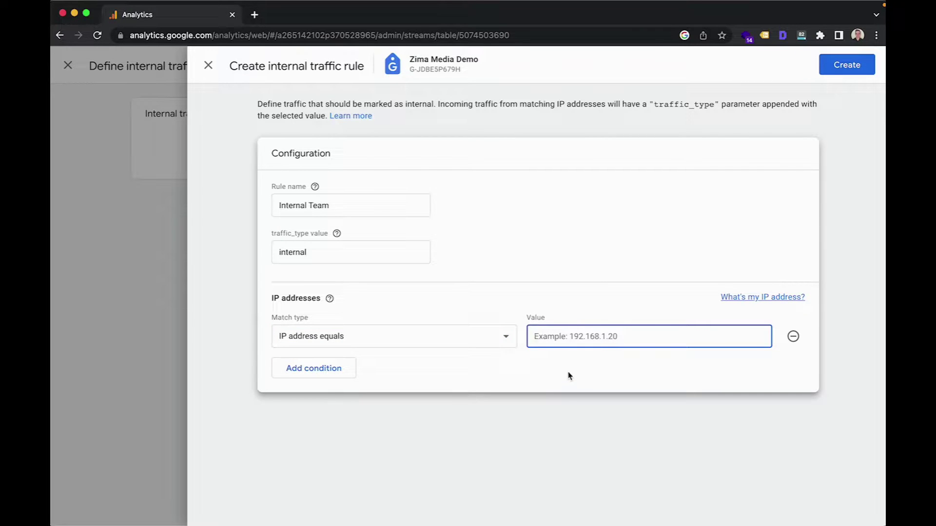
pyautogui.click(756, 298)
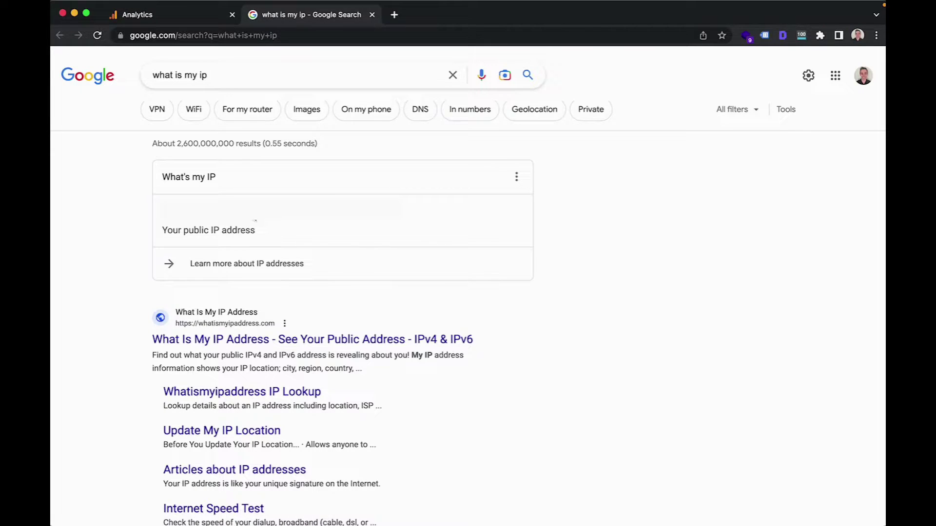
# Step: Select the public IP address shown in the 'what is my ip' results
pyautogui.moveTo(255, 221); pyautogui.dragTo(143, 214)
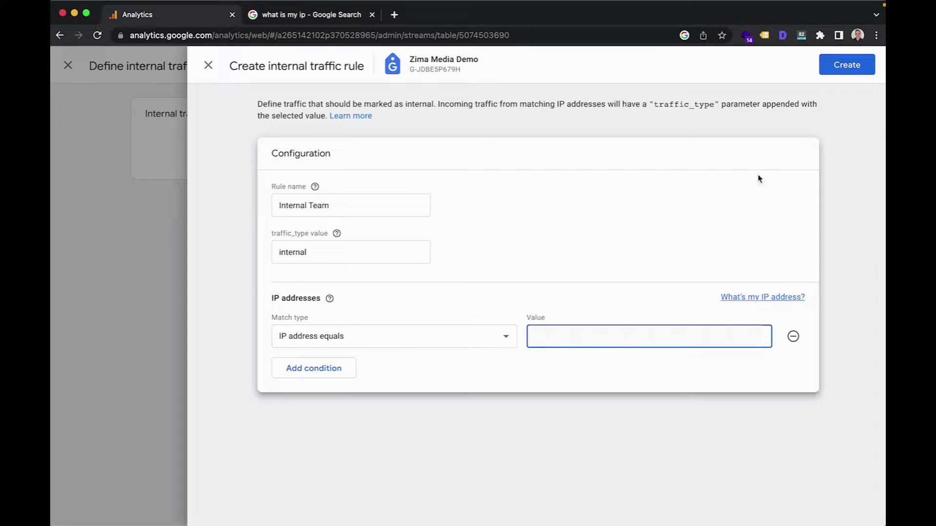
# Step: Create the Internal Team rule, then close the internal traffic, Google tag and web stream panels
pyautogui.click(842, 65)
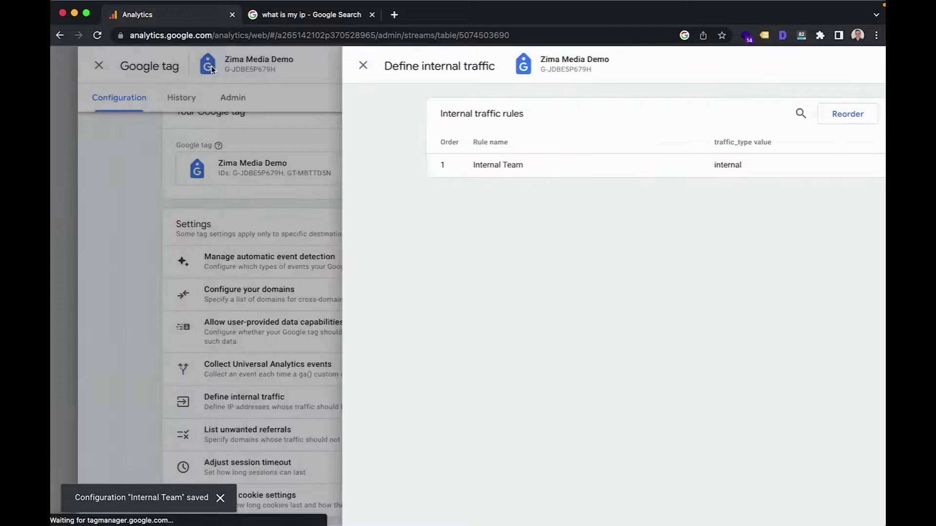
pyautogui.click(210, 66)
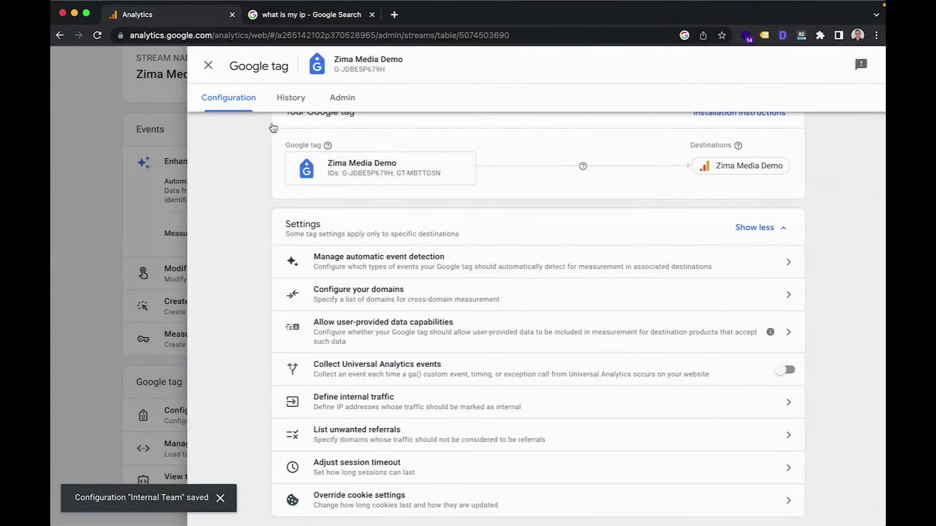
pyautogui.click(209, 65)
pyautogui.scroll(3, 208, 184)
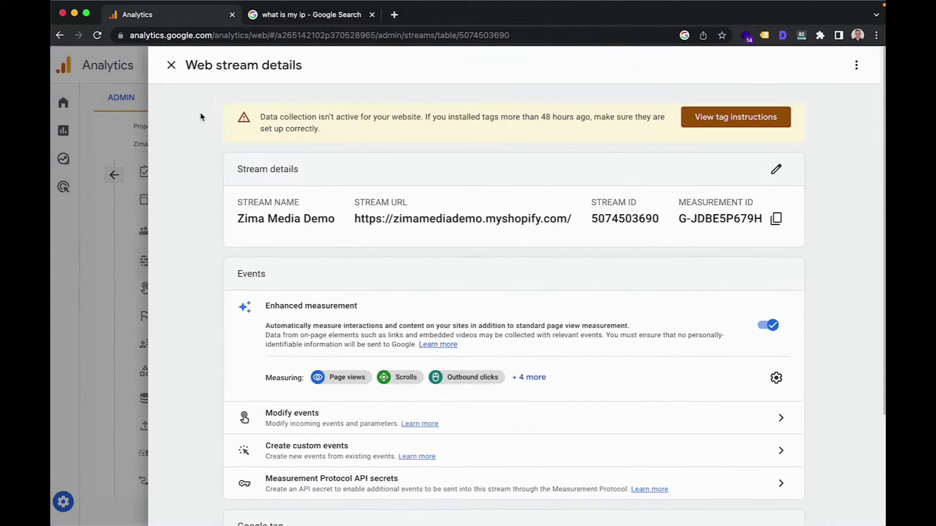
pyautogui.click(171, 65)
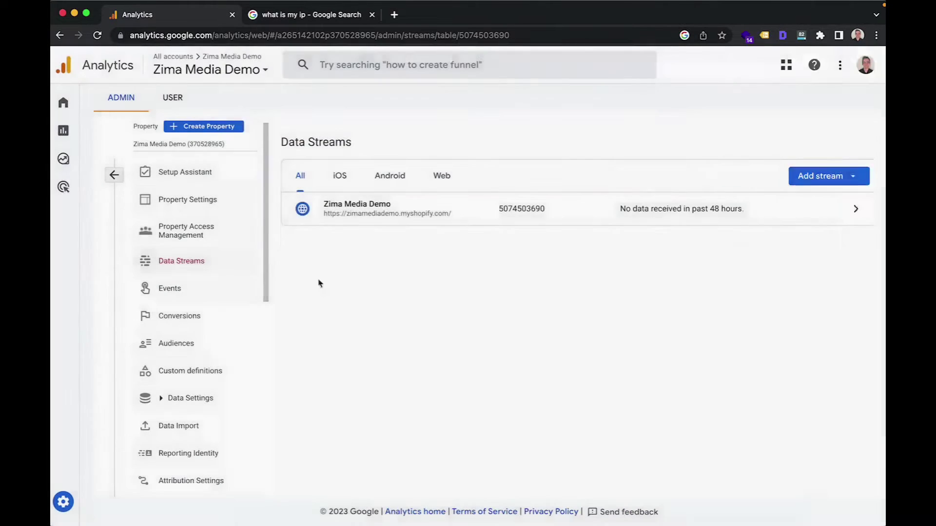
# Step: Go back from Data Streams to the Zima Media Demo Admin overview
pyautogui.click(114, 175)
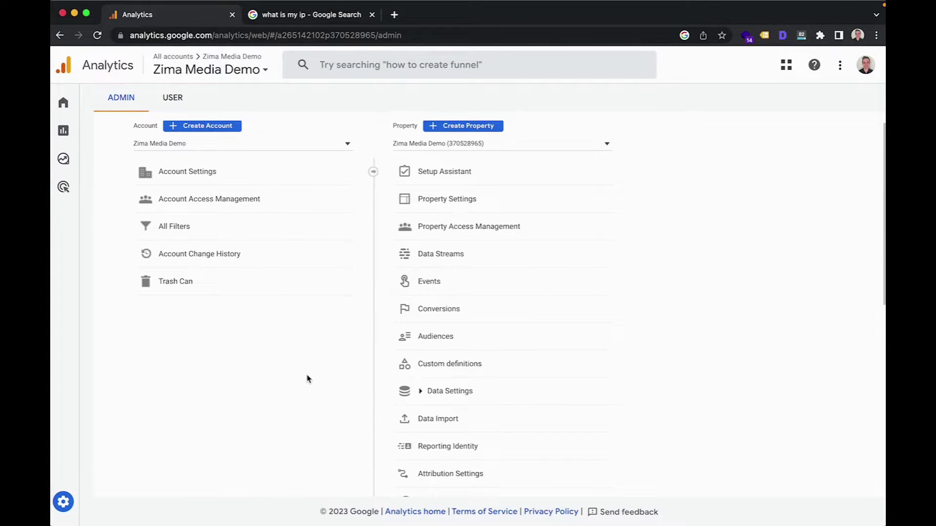